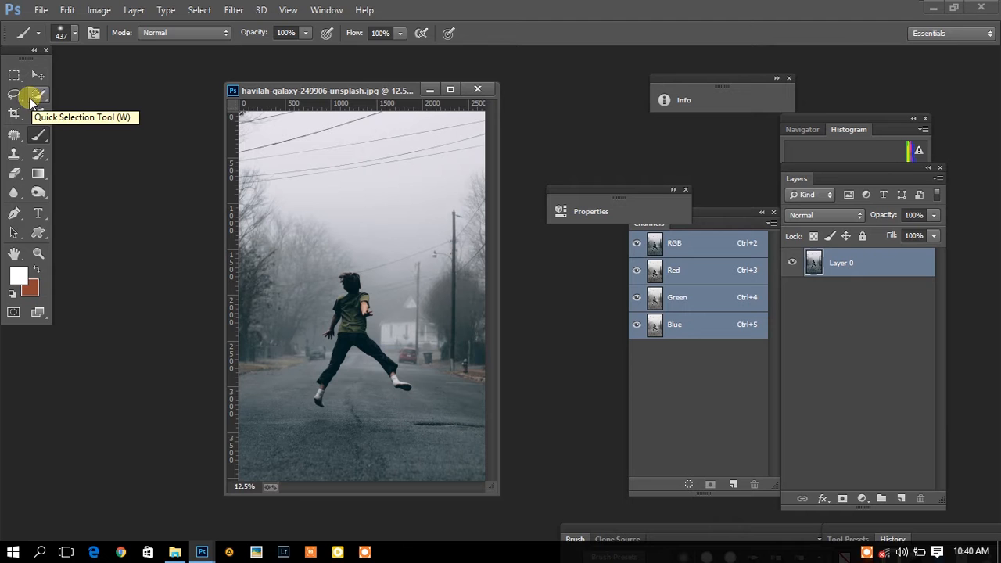
Step: Select the jumping person's body with the Quick Selection tool and extend the selection over the foot and sock of the left leg
click(38, 93)
drag(348, 280, 347, 338)
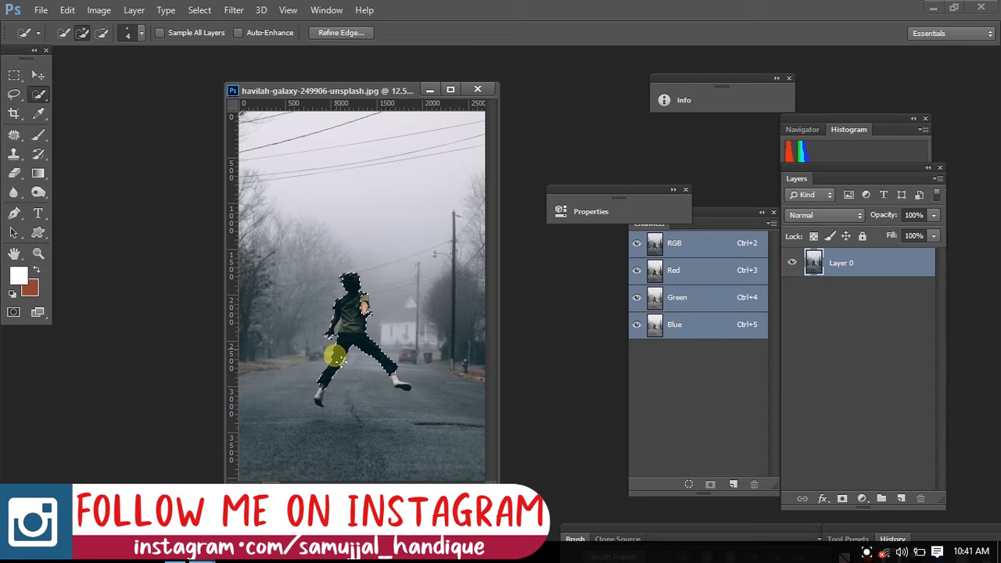
click(38, 254)
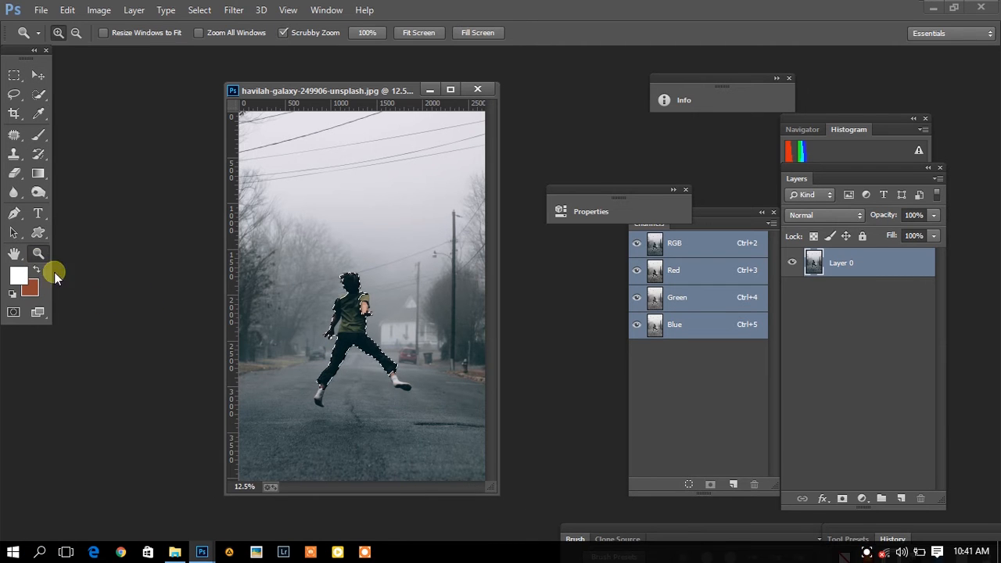
drag(359, 415, 282, 327)
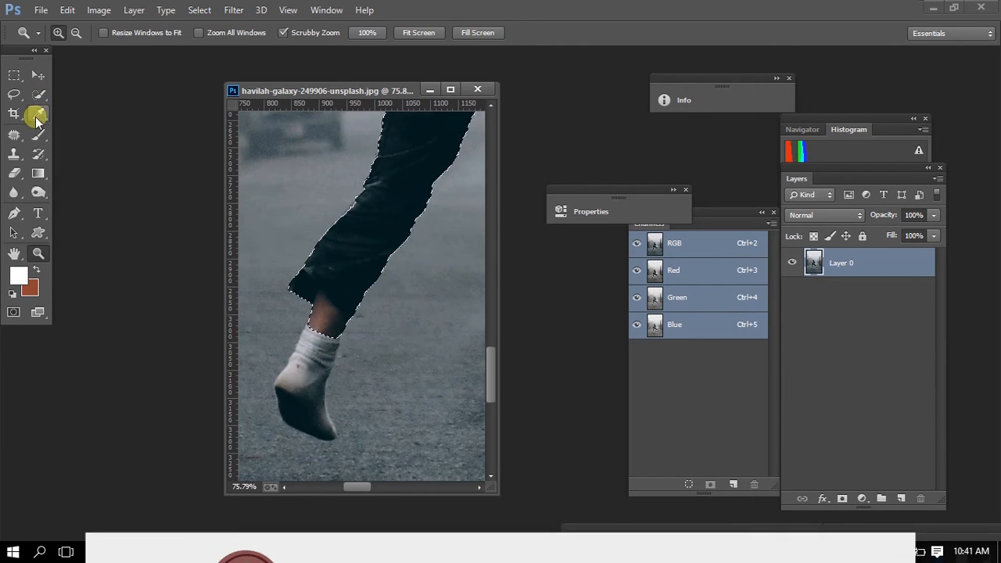
click(38, 93)
scroll(275, 300, down, 2)
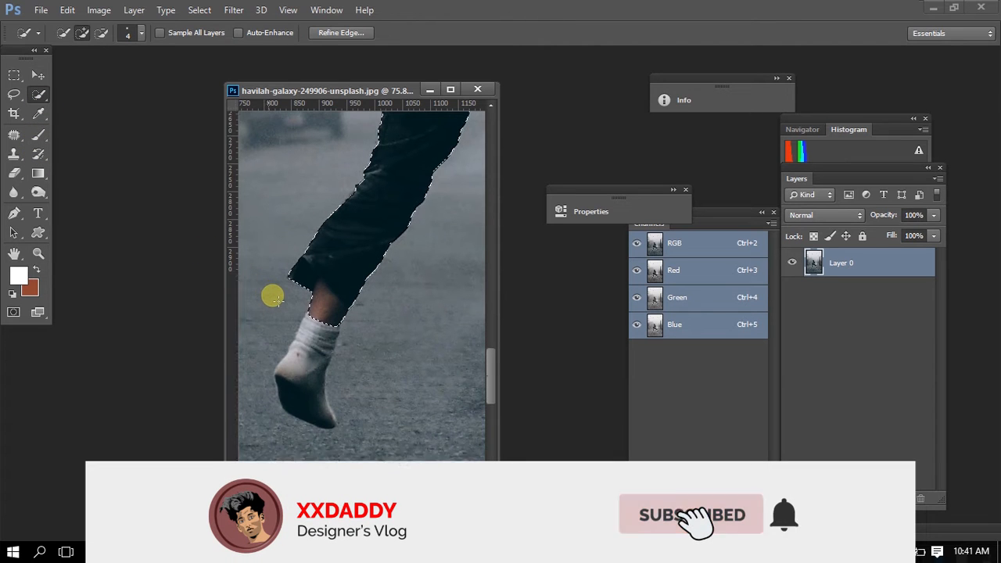
drag(323, 295, 299, 363)
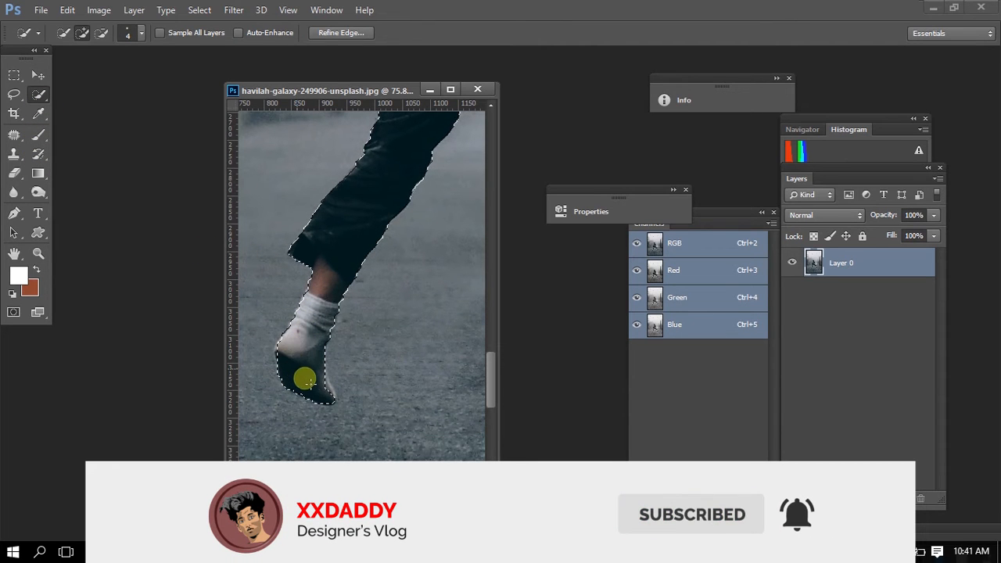
Step: Add the raised right foot's sock and sole to the selection, and enlarge the document window
drag(356, 486, 415, 486)
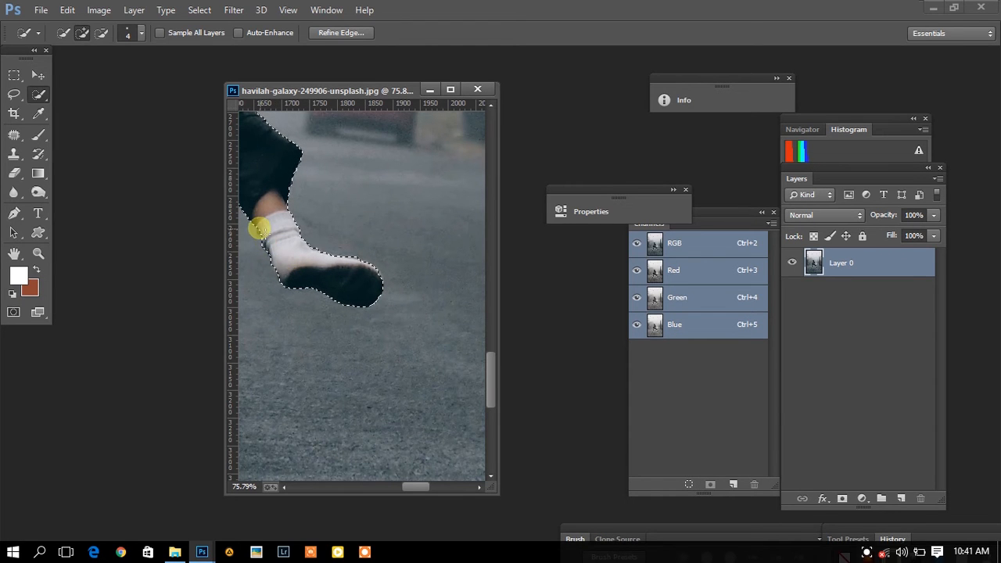
drag(226, 84, 91, 38)
drag(424, 491, 405, 488)
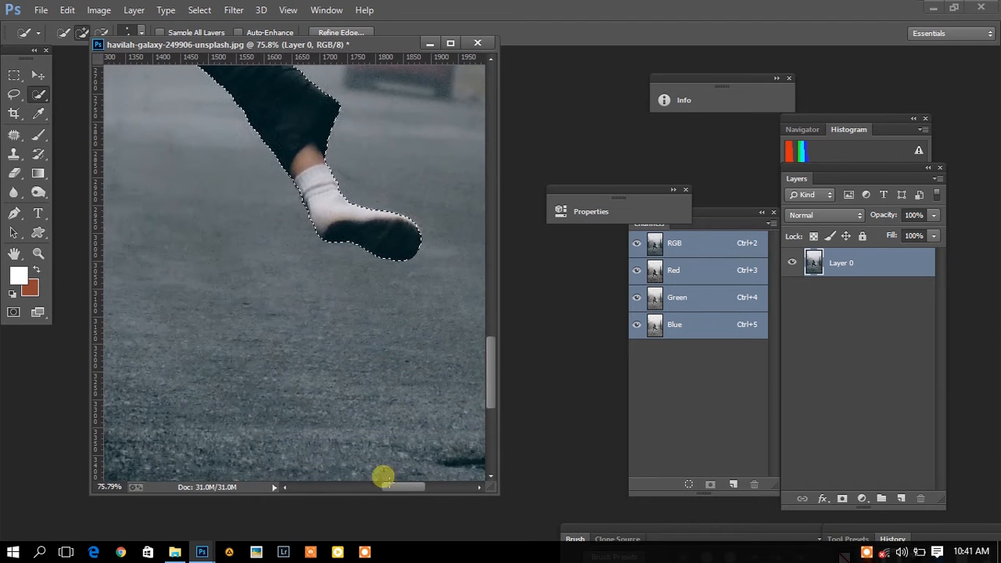
click(38, 254)
drag(384, 237, 428, 258)
scroll(240, 212, up, 5)
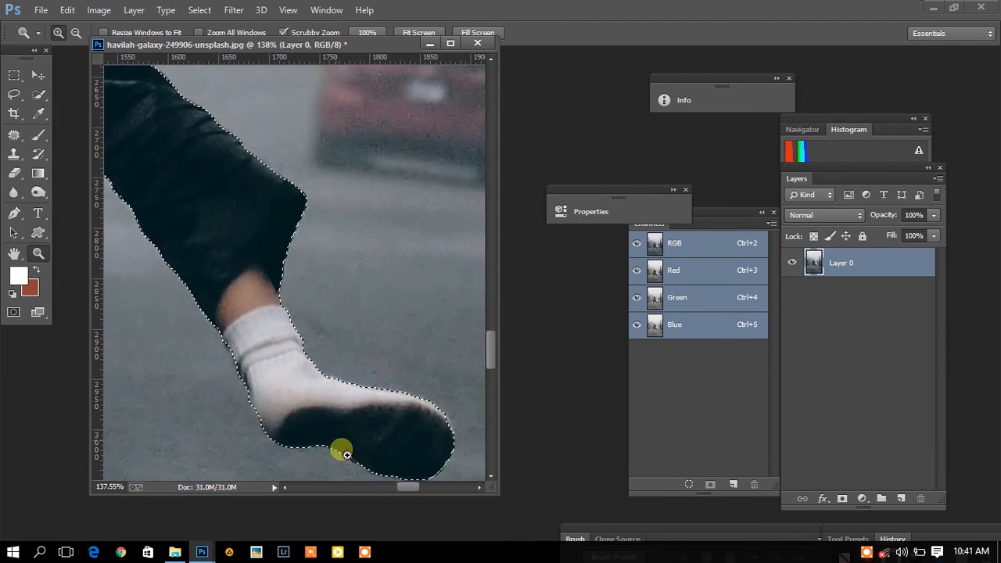
Step: Subtract the background between the left hand's fingers and between the left arm and torso from the selection
scroll(398, 481, left, 8)
drag(355, 290, 281, 169)
drag(166, 90, 198, 163)
click(40, 98)
mouse_move(291, 180)
mouse_down()
mouse_move(233, 228)
mouse_move(190, 242)
mouse_move(289, 180)
mouse_move(319, 143)
mouse_move(244, 232)
mouse_move(266, 246)
mouse_move(187, 236)
mouse_move(274, 233)
mouse_move(251, 229)
mouse_up()
drag(323, 282, 323, 291)
mouse_move(404, 266)
mouse_down()
mouse_move(255, 226)
mouse_move(235, 241)
mouse_up()
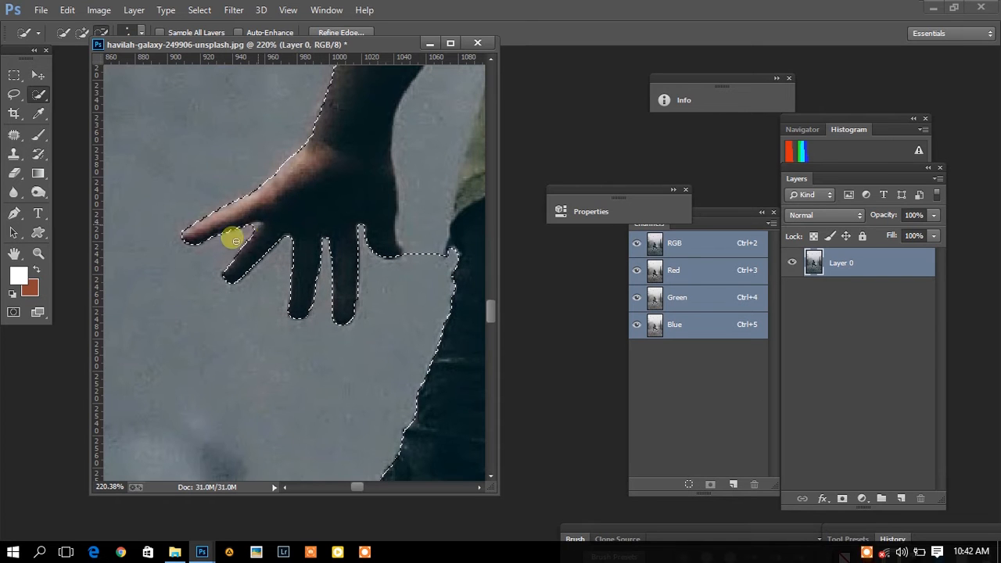
scroll(394, 289, up, 3)
mouse_move(438, 253)
mouse_down()
mouse_move(423, 282)
mouse_move(433, 370)
mouse_up()
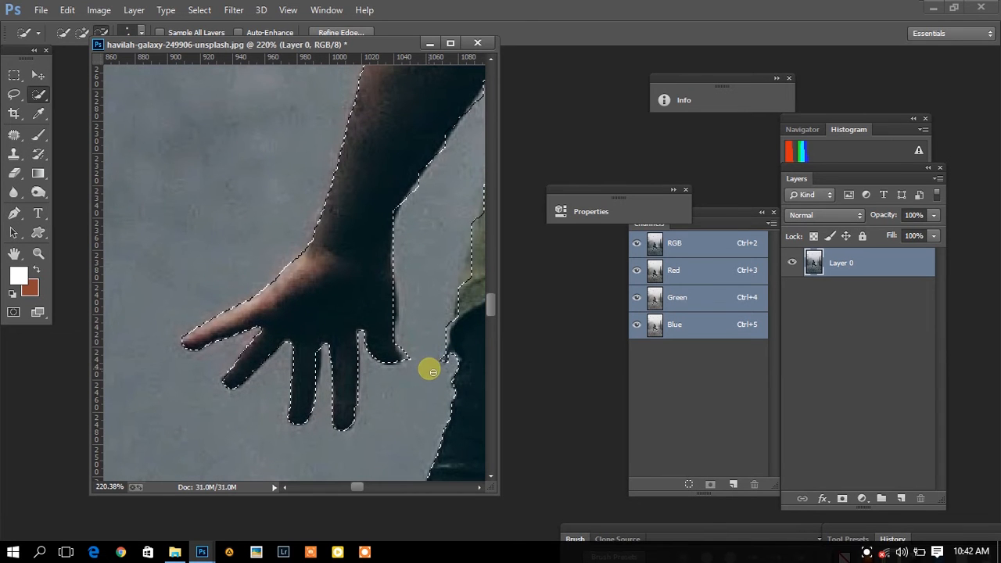
Step: Add the missing fingers, hand, forearm and sleeve of the right arm to the selection
scroll(369, 482, right, 5)
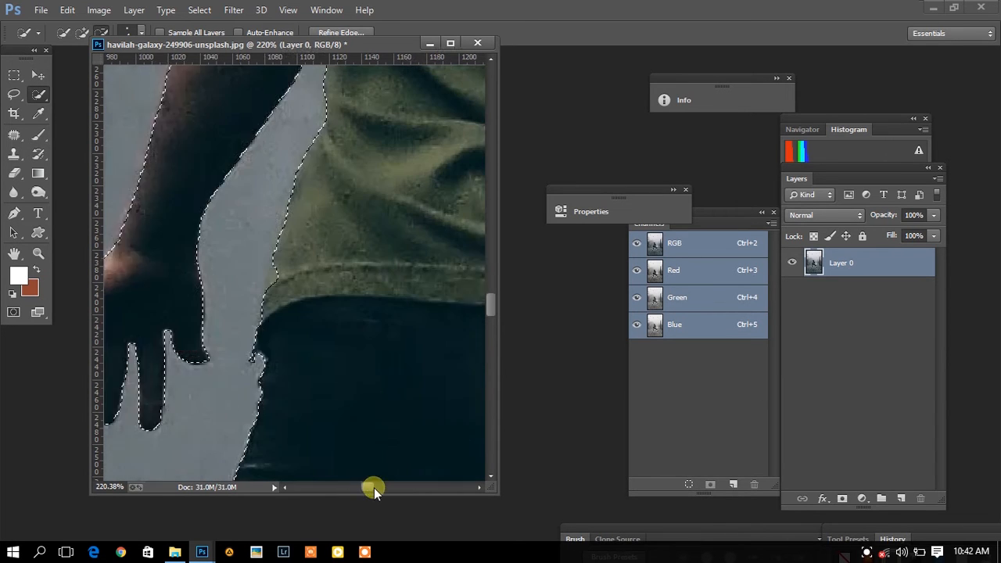
scroll(357, 508, right, 8)
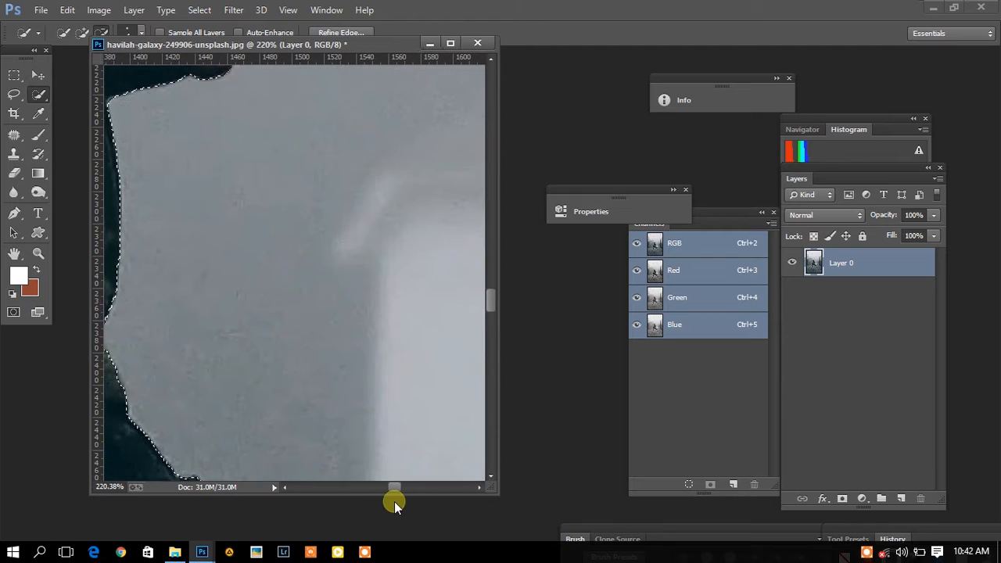
click(39, 255)
scroll(250, 282, down, 2)
scroll(212, 185, up, 3)
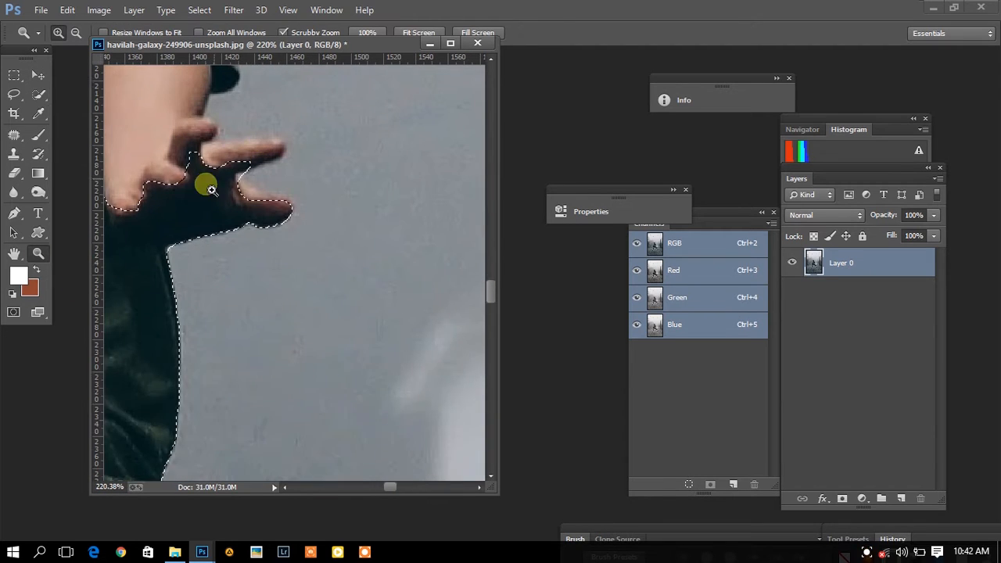
click(39, 94)
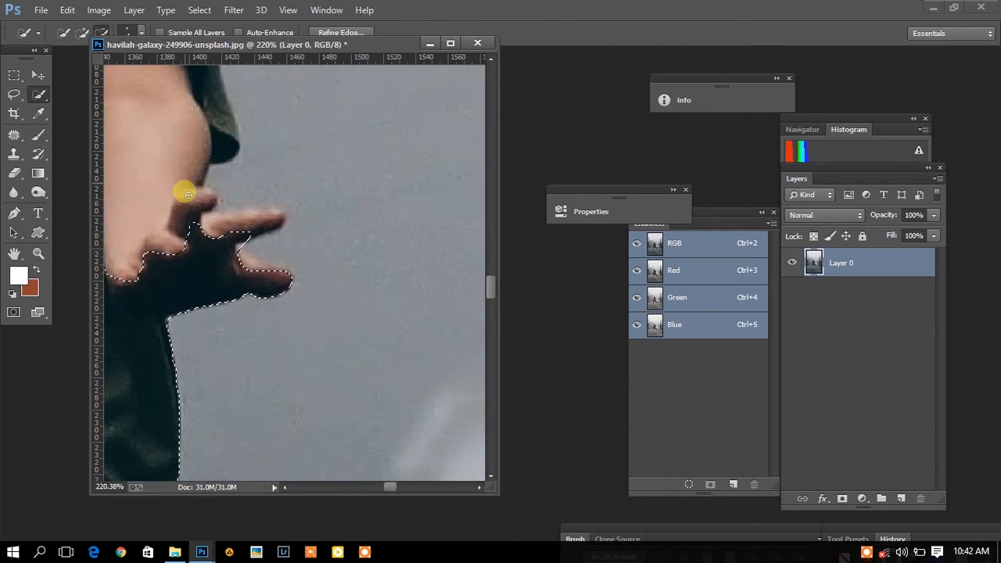
click(82, 33)
mouse_move(178, 107)
mouse_down()
mouse_move(184, 198)
mouse_move(215, 143)
mouse_move(199, 176)
mouse_move(200, 149)
mouse_up()
mouse_move(189, 182)
mouse_down()
mouse_move(211, 198)
mouse_move(261, 227)
mouse_move(211, 232)
mouse_move(266, 224)
mouse_up()
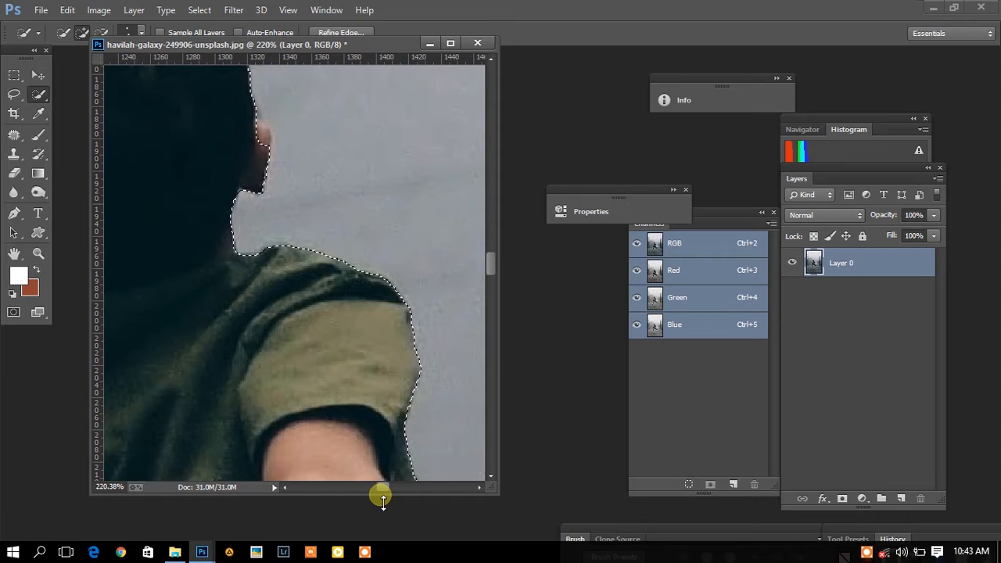
Step: Add the right ear and the lighter hair along the upper left of the head to the selection
drag(382, 488, 375, 489)
scroll(387, 308, up, 2)
drag(423, 242, 420, 264)
scroll(363, 303, up, 3)
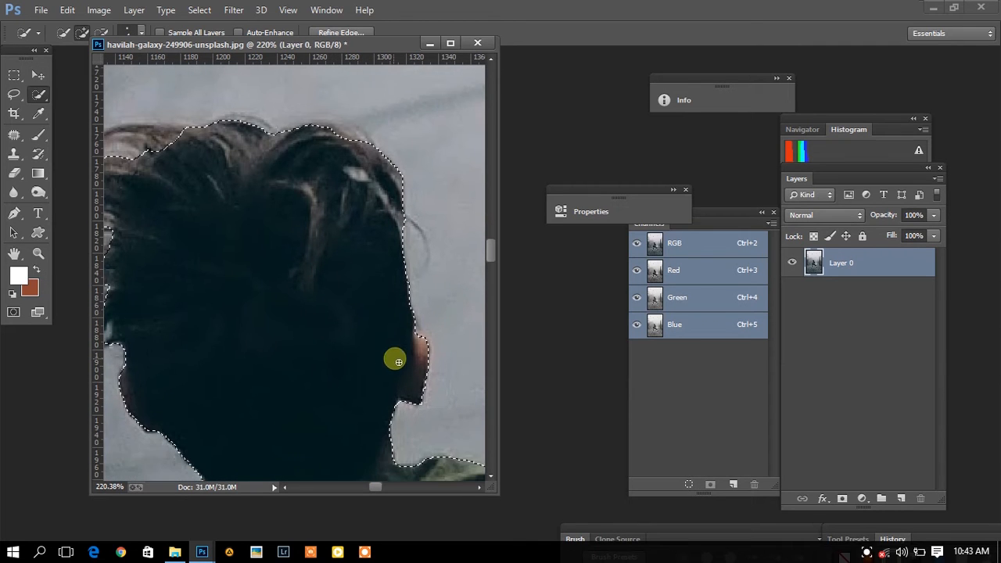
drag(375, 486, 369, 488)
mouse_move(288, 168)
mouse_down()
mouse_move(324, 162)
mouse_move(316, 155)
mouse_move(336, 139)
mouse_move(363, 137)
mouse_up()
click(329, 178)
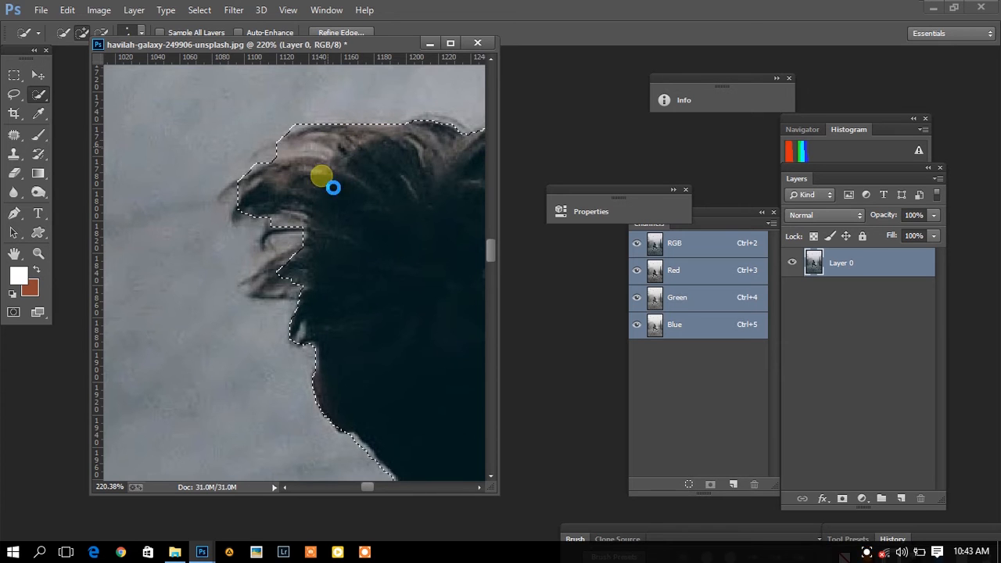
Step: Add the light-coloured edge of the left shoulder to the selection
scroll(348, 259, down, 5)
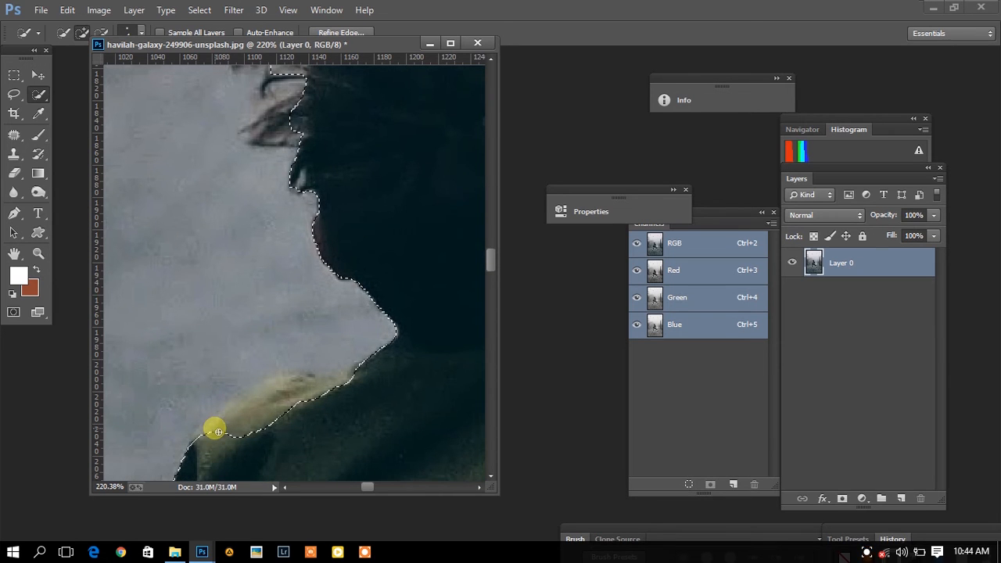
mouse_move(238, 423)
mouse_down()
mouse_move(303, 389)
mouse_move(343, 385)
mouse_move(288, 381)
mouse_move(227, 425)
mouse_up()
scroll(222, 427, down, 4)
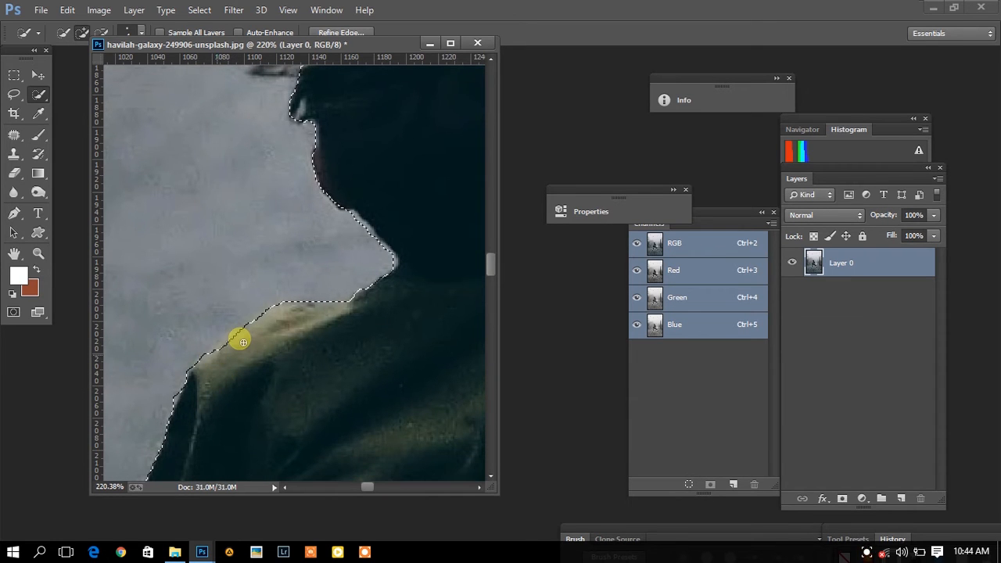
scroll(388, 344, down, 1)
scroll(384, 348, down, 10)
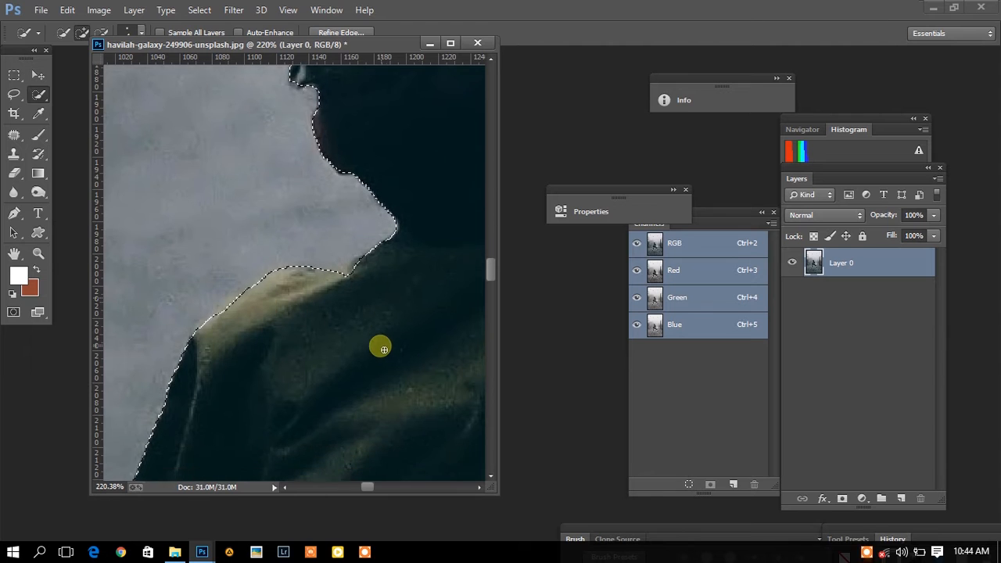
scroll(325, 382, down, 3)
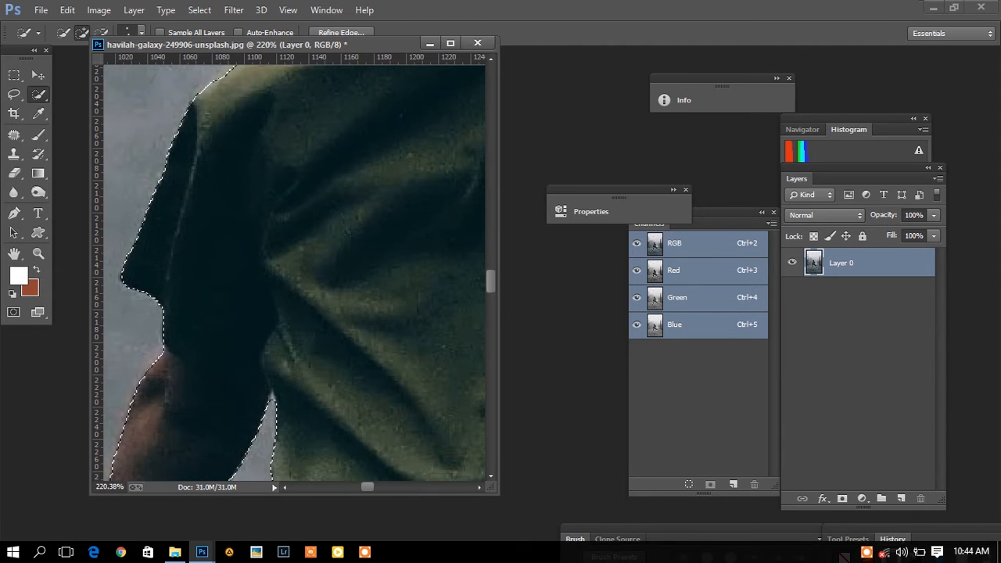
Step: Add a layer mask to Layer 0 from the person selection to hide the street background
click(37, 253)
drag(230, 274, 155, 303)
drag(271, 324, 205, 340)
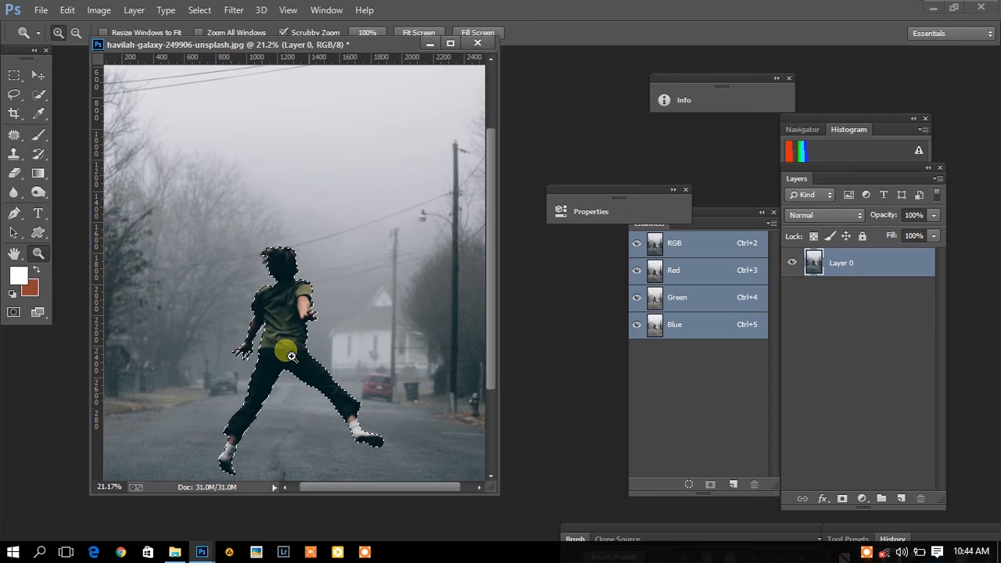
click(841, 498)
Step: Open Refine Mask for Layer 0's mask with the head in close view, and set the refine brush size to 12
drag(276, 264, 391, 261)
drag(488, 277, 525, 258)
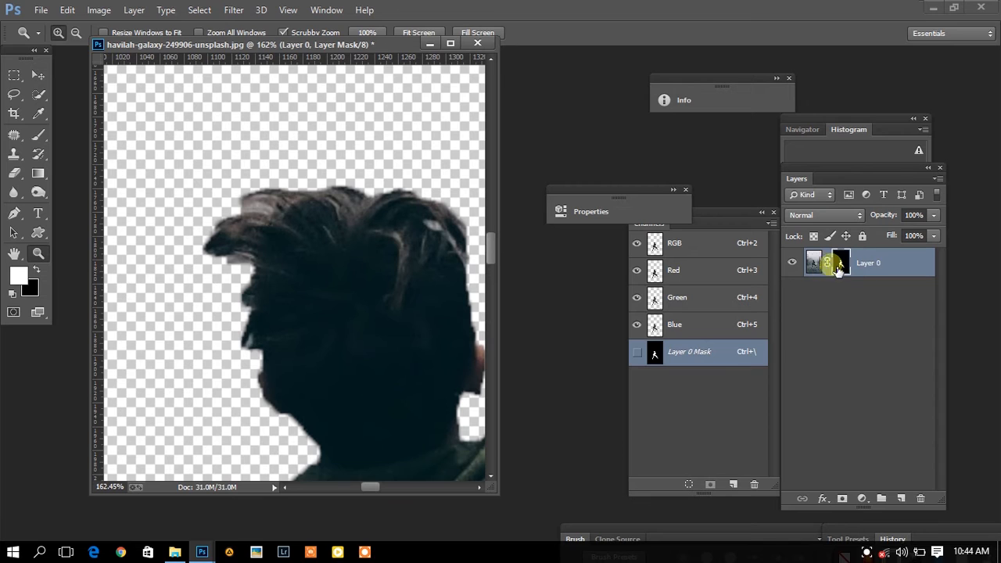
right_click(839, 268)
click(857, 384)
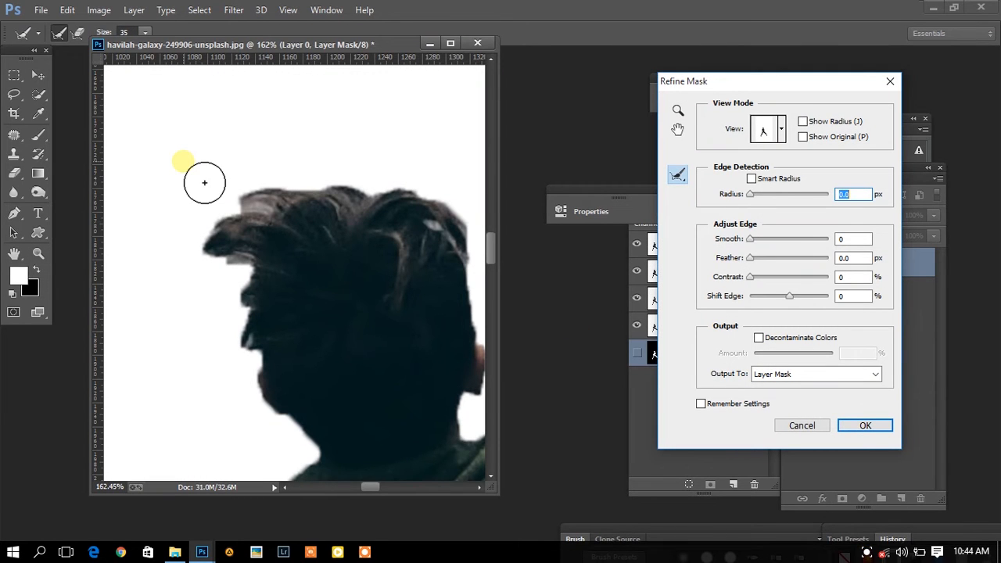
drag(104, 35, 82, 32)
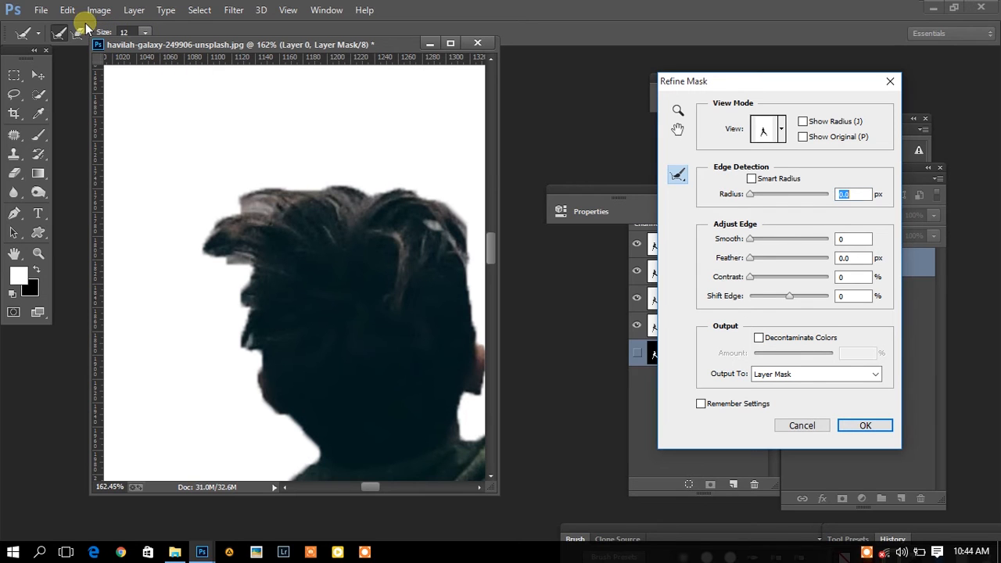
Step: Brush the mask edge along the left, right and upper hair outline with the Refine Radius tool to recover fine strands
mouse_move(251, 222)
mouse_down()
mouse_move(210, 257)
mouse_move(233, 228)
mouse_move(204, 263)
mouse_move(263, 272)
mouse_move(225, 264)
mouse_move(258, 277)
mouse_move(246, 308)
mouse_move(253, 300)
mouse_move(253, 362)
mouse_move(268, 367)
mouse_move(249, 362)
mouse_move(240, 287)
mouse_up()
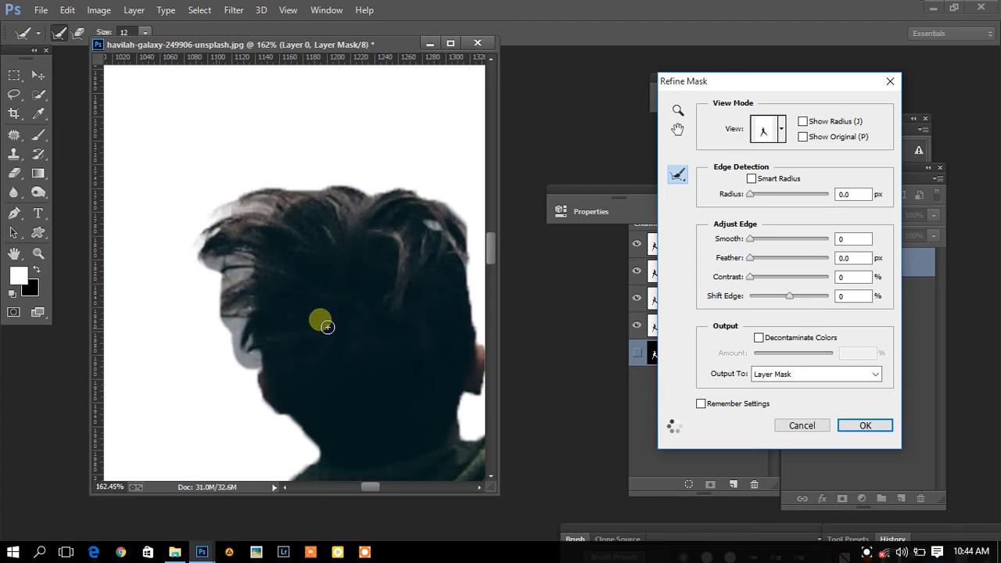
drag(370, 490, 382, 489)
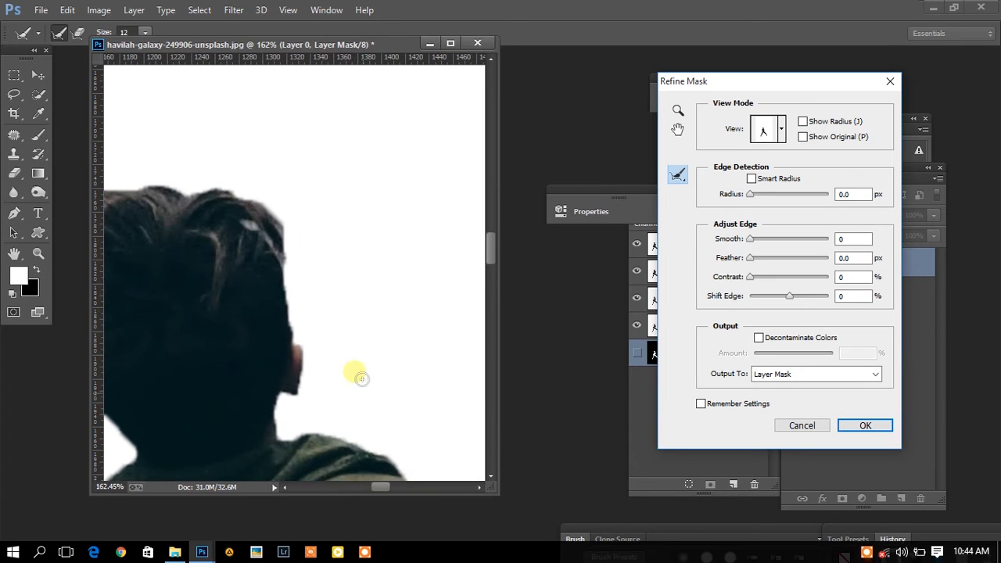
mouse_move(290, 289)
mouse_down()
mouse_move(288, 242)
mouse_move(302, 308)
mouse_up()
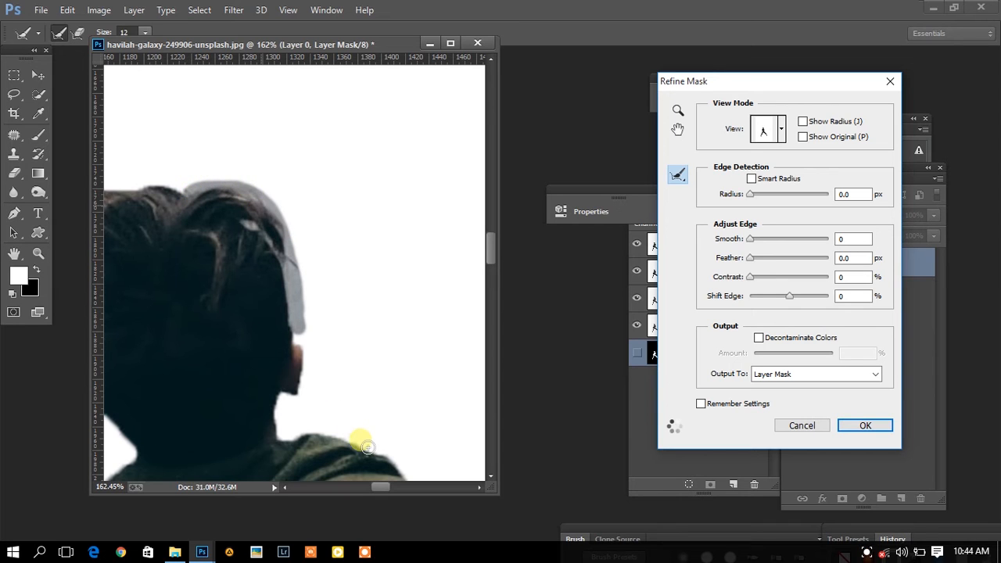
drag(380, 489, 374, 488)
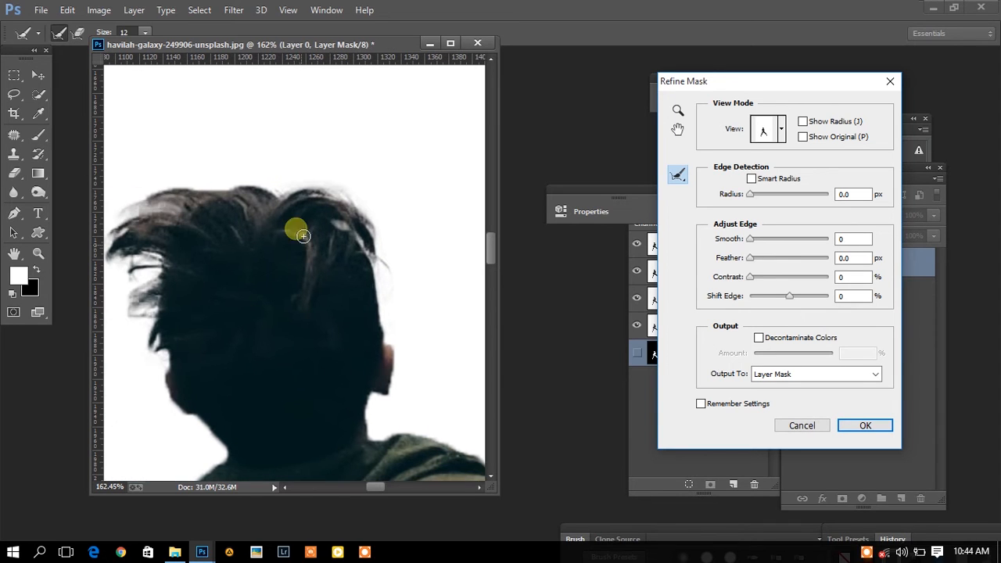
drag(278, 196, 220, 193)
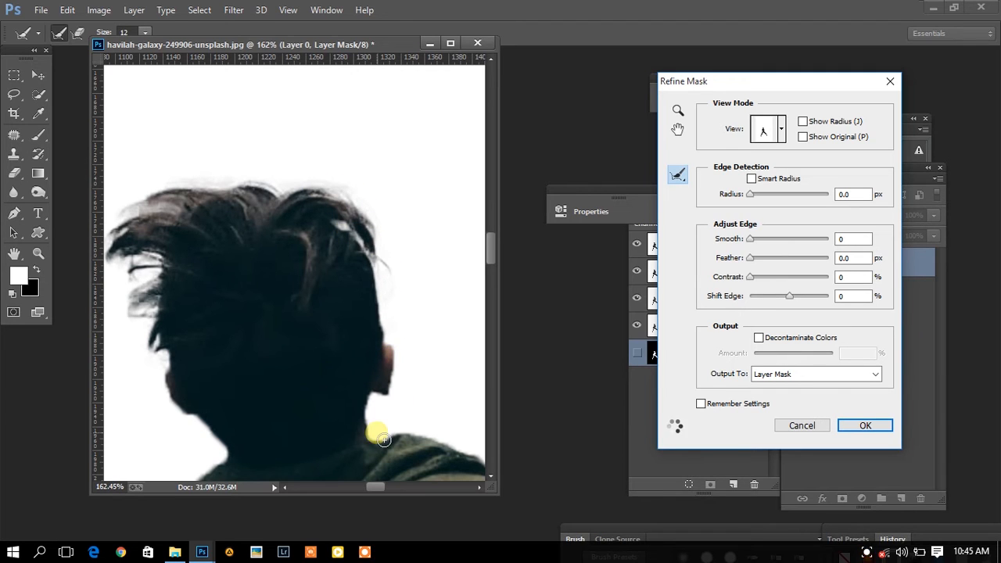
Step: Brush over the loose strands on the left of the head and the edge beside the ear to refine the mask further
scroll(373, 489, left, 3)
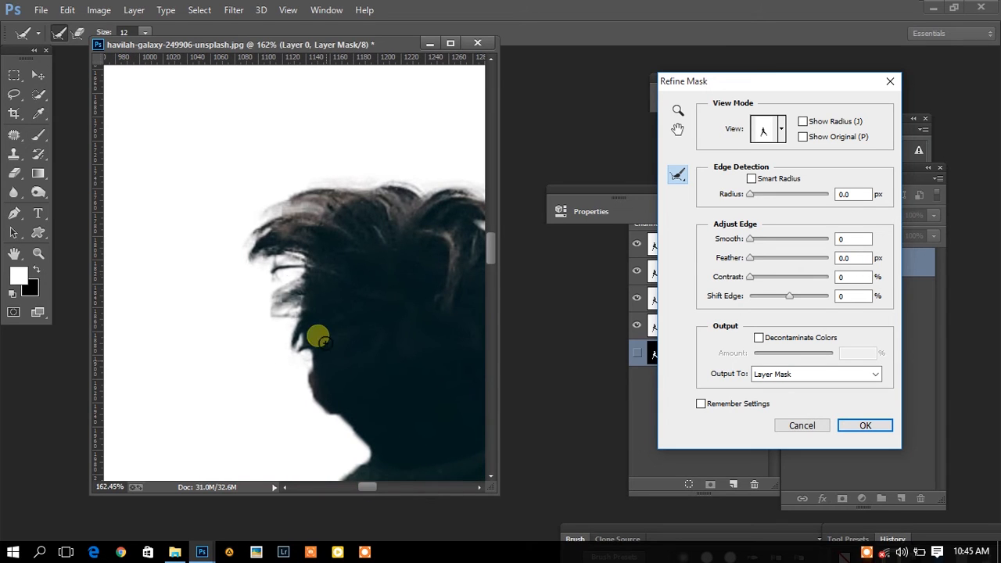
drag(264, 263, 313, 268)
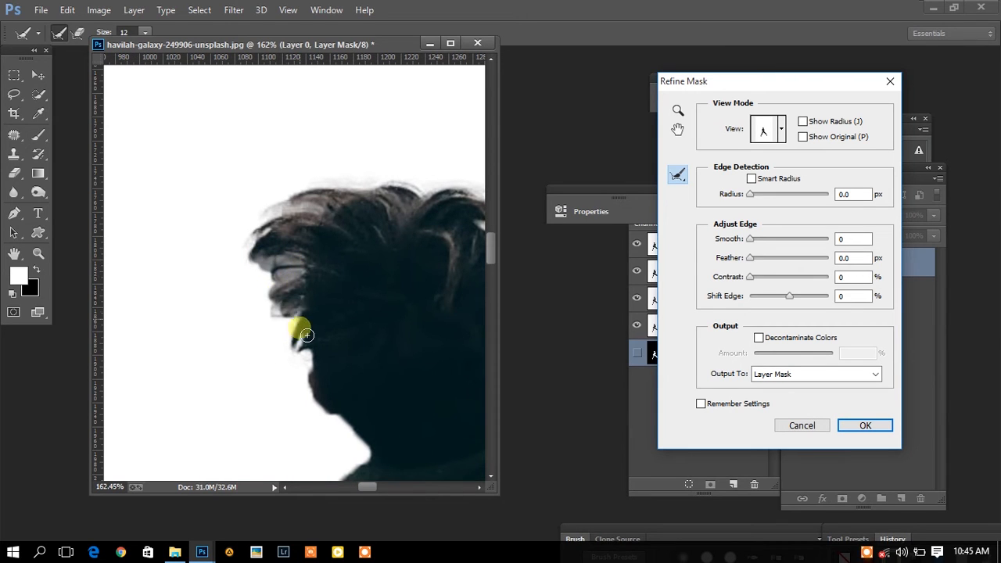
mouse_move(316, 366)
mouse_down()
mouse_move(302, 303)
mouse_move(314, 293)
mouse_move(306, 280)
mouse_move(323, 286)
mouse_move(304, 212)
mouse_move(319, 211)
mouse_move(271, 225)
mouse_up()
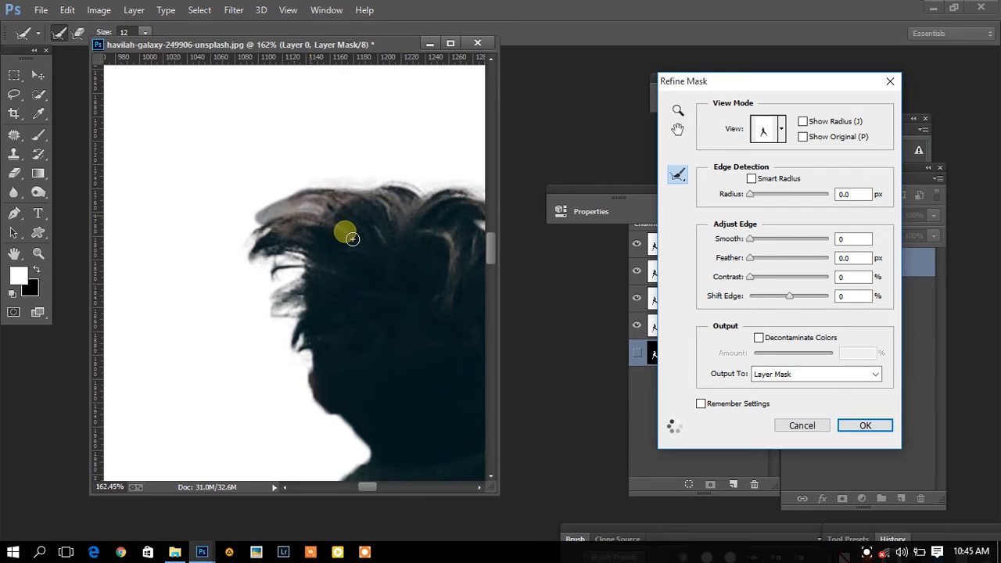
drag(351, 239, 380, 203)
mouse_move(404, 246)
mouse_down()
mouse_move(387, 437)
mouse_move(332, 401)
mouse_up()
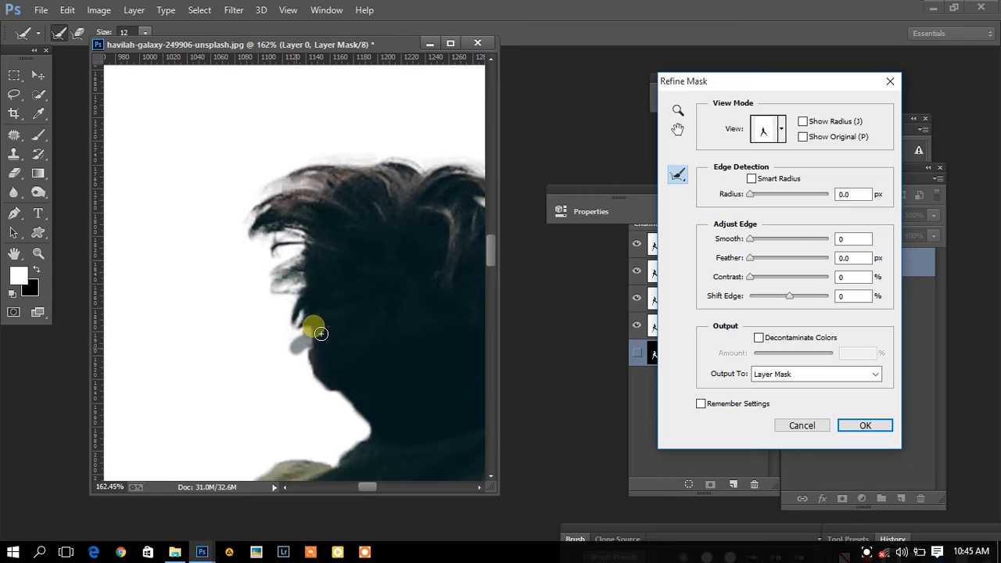
scroll(342, 399, down, 4)
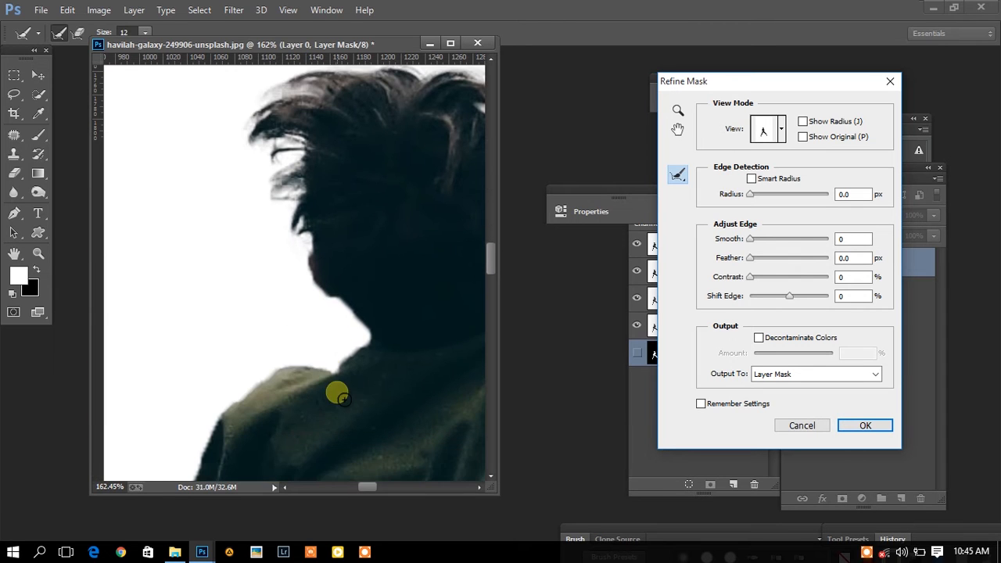
Step: Check the mask edge around the shoulders, arm and ear, and apply the Refine Mask result to Layer 0's mask
scroll(273, 413, down, 10)
drag(359, 488, 389, 486)
scroll(347, 328, up, 5)
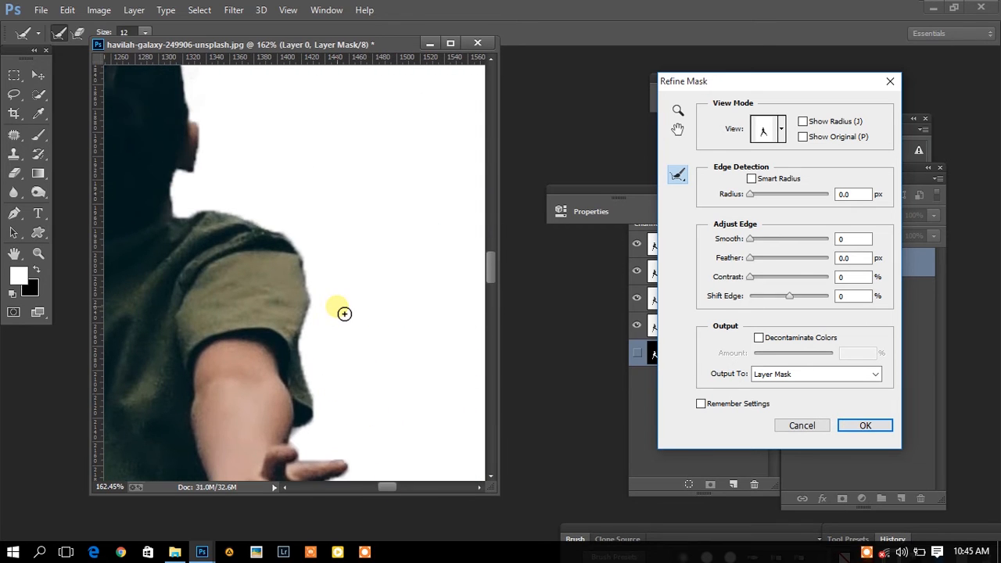
scroll(344, 314, up, 7)
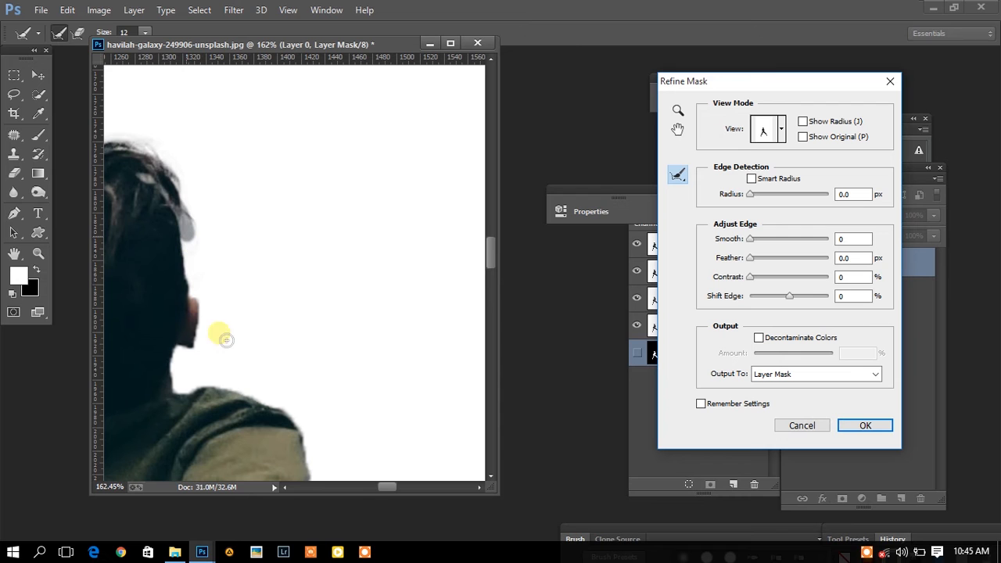
drag(391, 491, 377, 486)
click(889, 435)
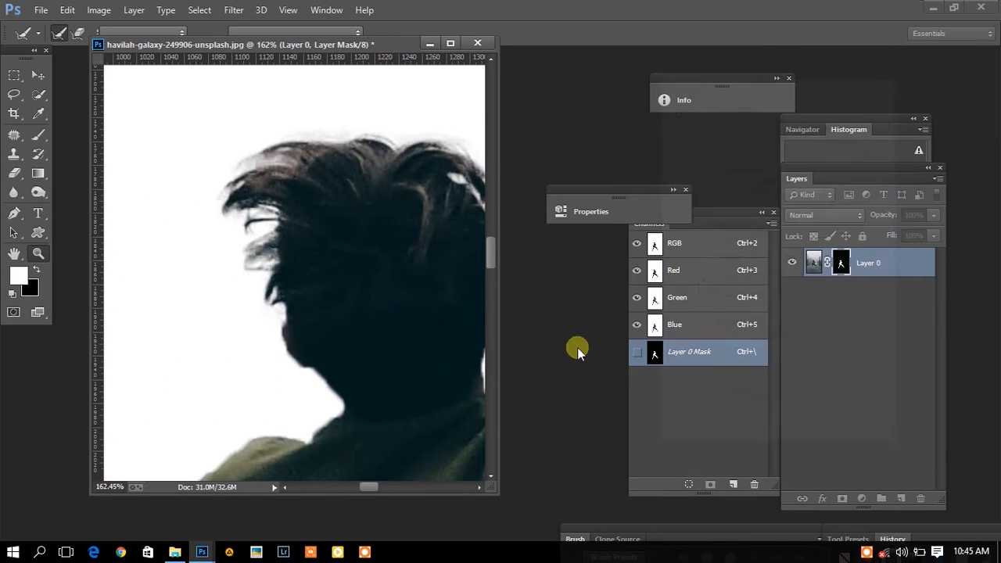
scroll(313, 274, down, 8)
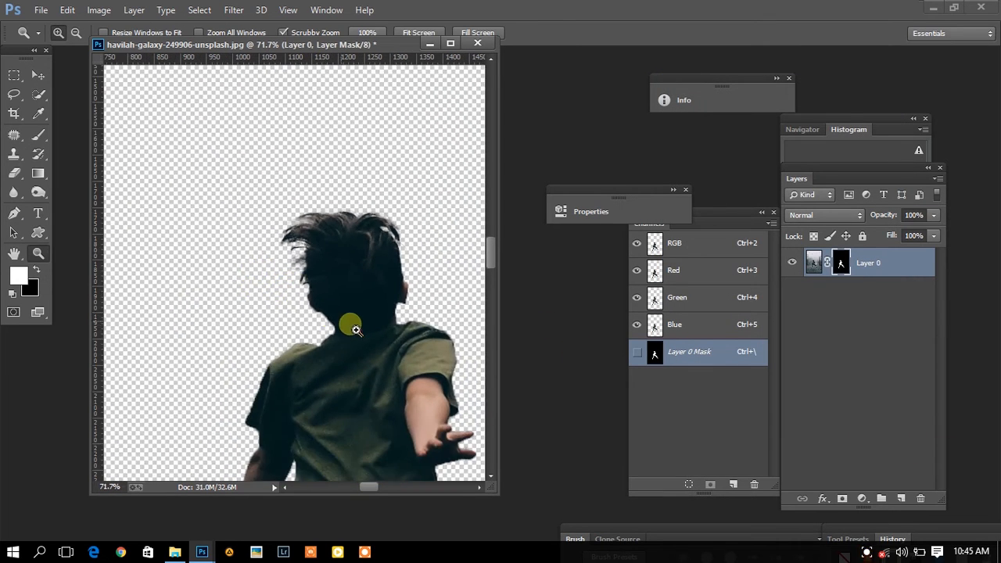
scroll(367, 359, down, 4)
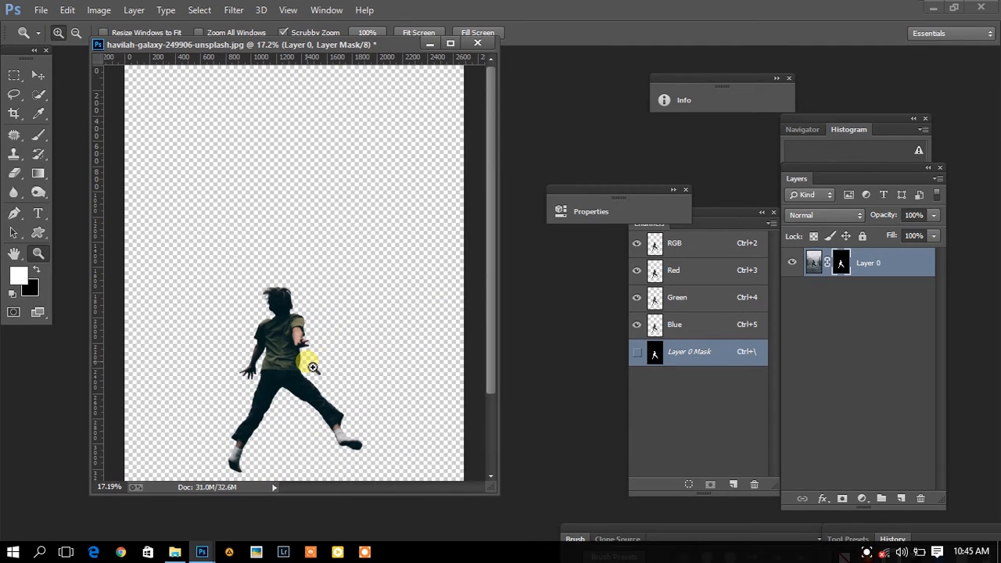
Step: Duplicate Layer 0 and replace the copy's person mask with a new blank layer mask
drag(858, 286, 901, 498)
click(844, 262)
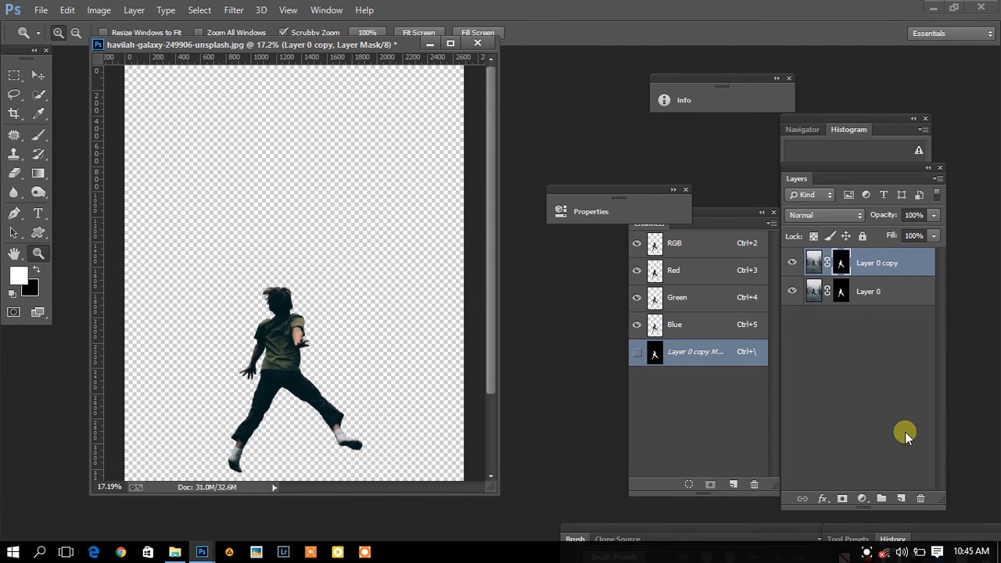
click(922, 499)
click(607, 222)
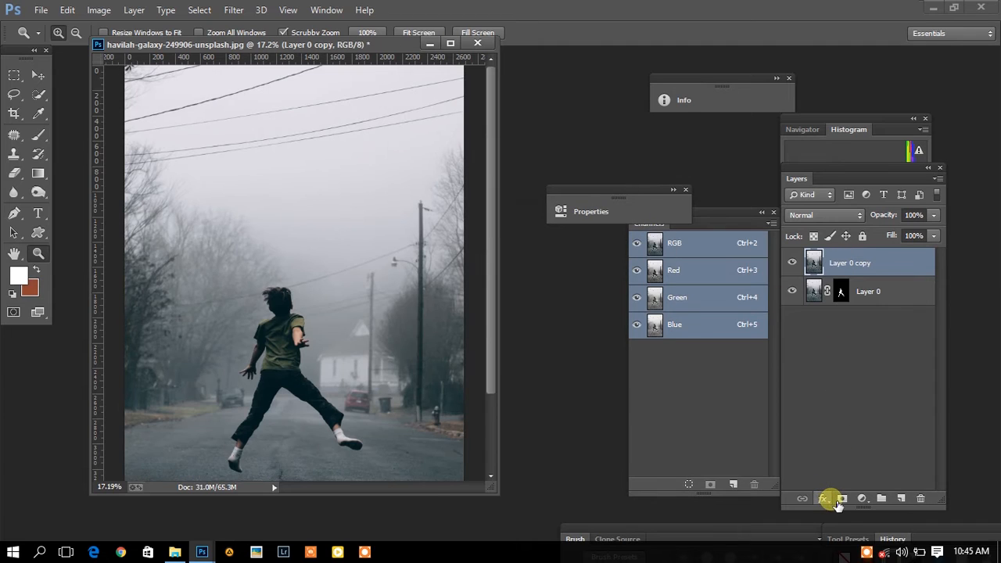
click(841, 500)
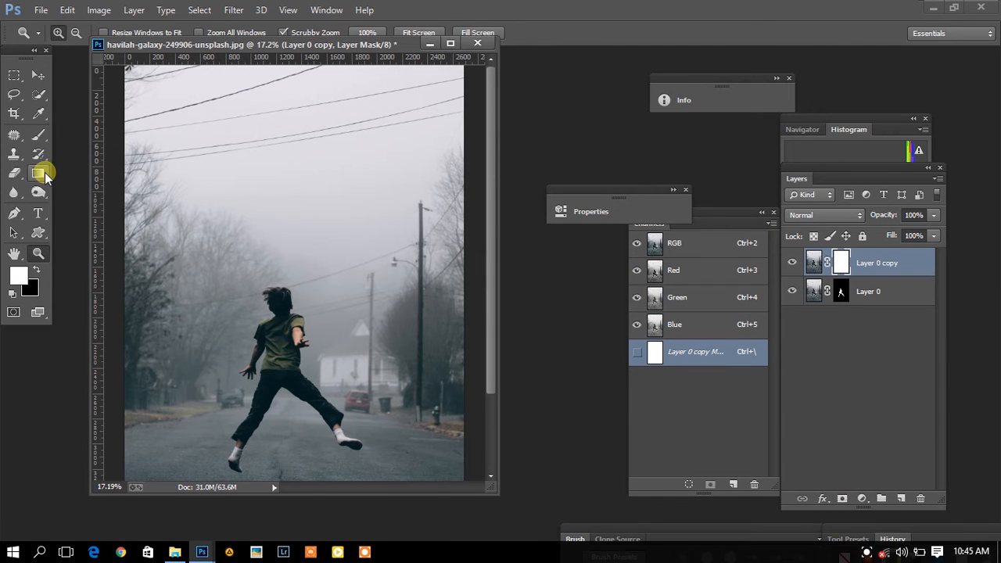
Step: Draw vertical black-to-transparent gradients on Layer 0 copy's mask to fade out the sky and the upper street background
click(45, 173)
drag(252, 112, 256, 305)
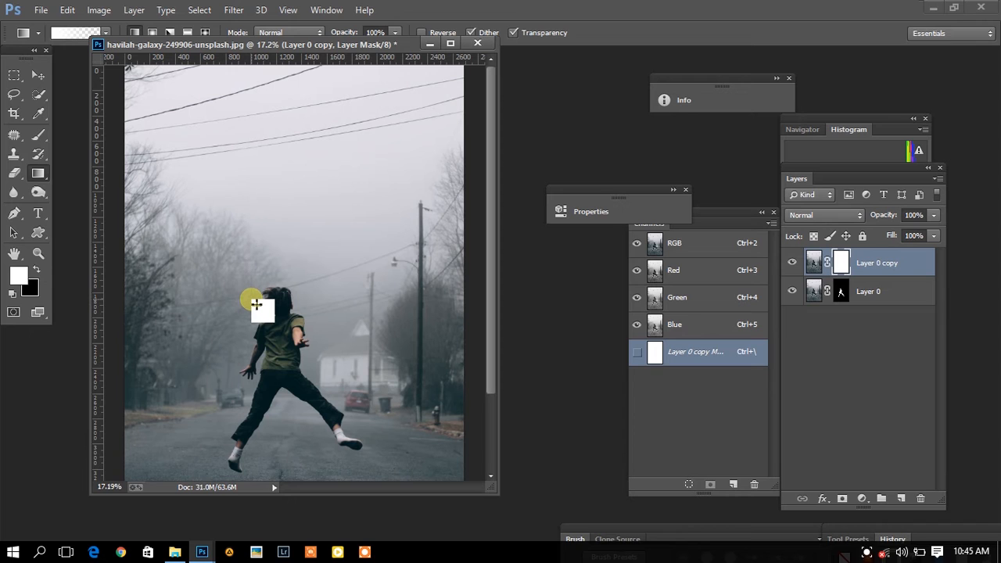
click(36, 268)
drag(266, 82, 267, 311)
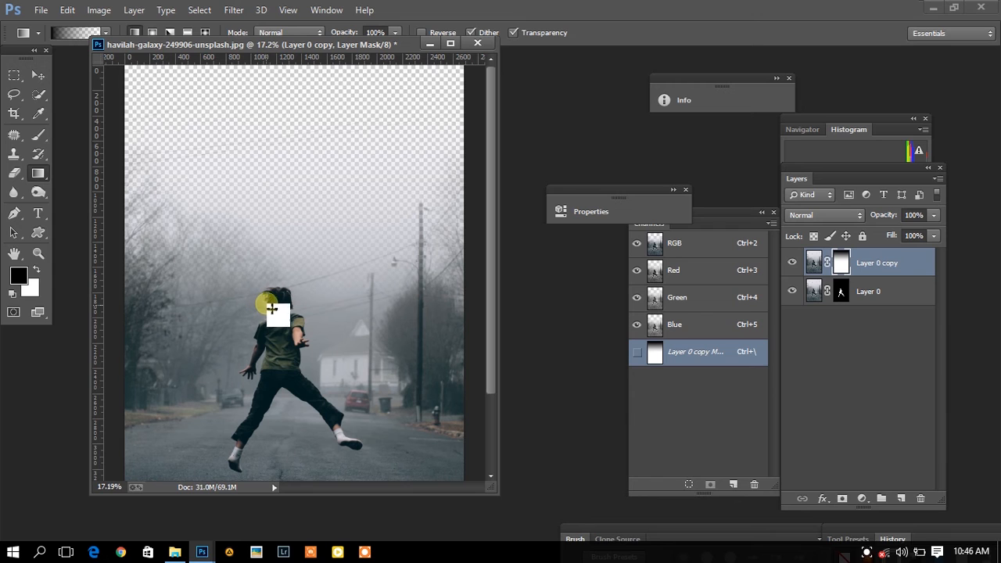
drag(259, 116, 259, 403)
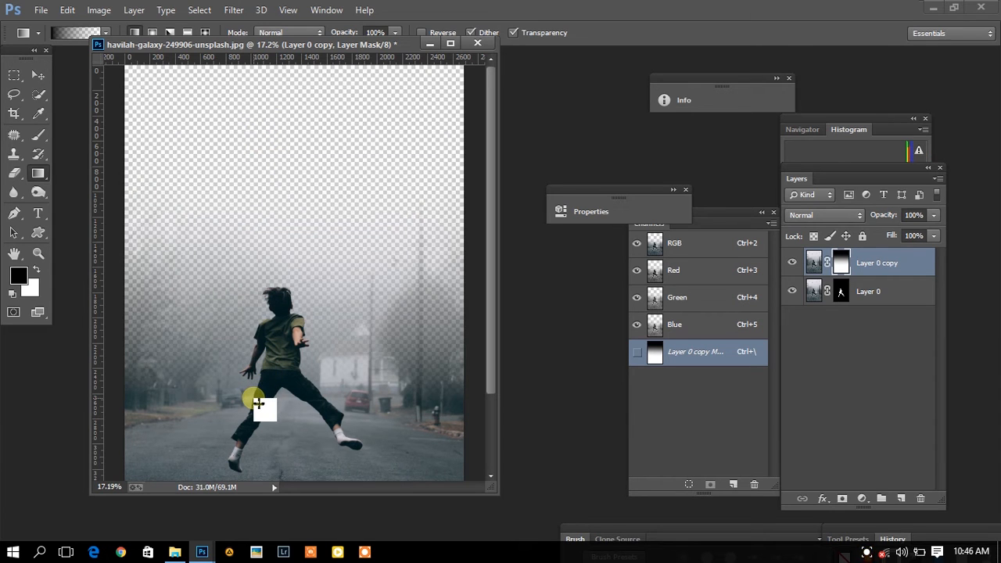
drag(268, 121, 264, 413)
click(37, 253)
drag(357, 261, 334, 269)
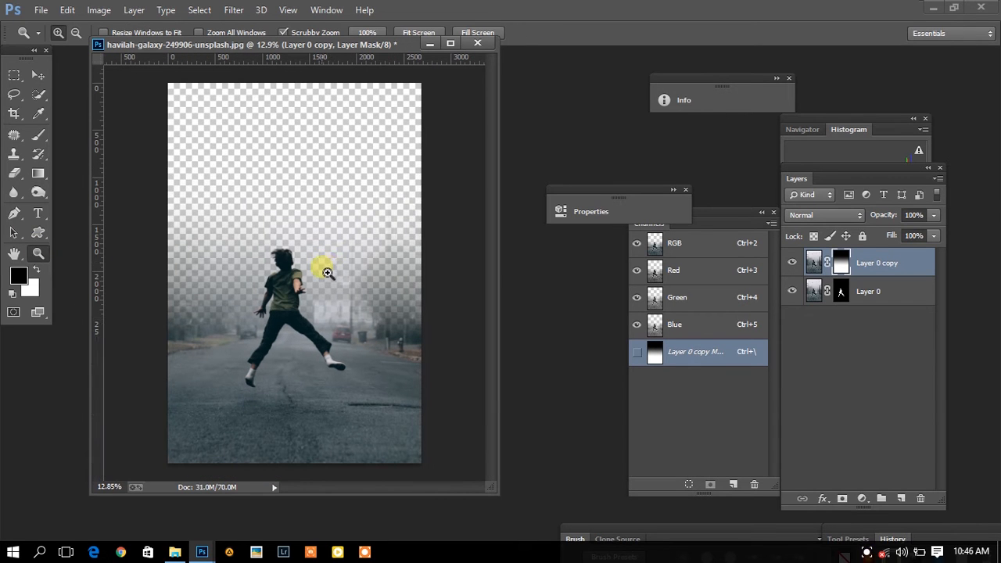
Step: Preview and open the aerial city skyline photo (229113-unsplash) from Downloads, and bring it into the street document as a new layer
key(ctrl+o)
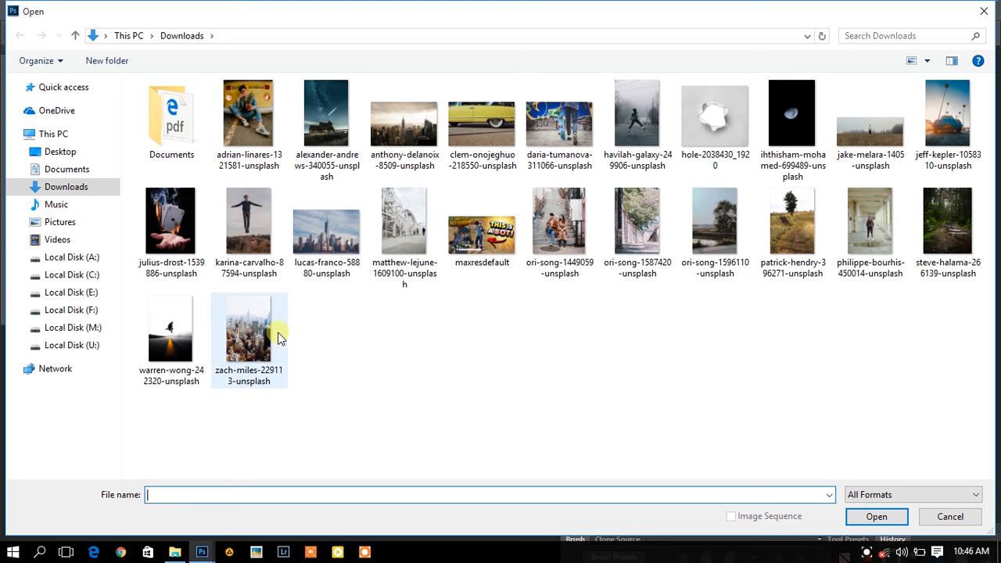
click(258, 336)
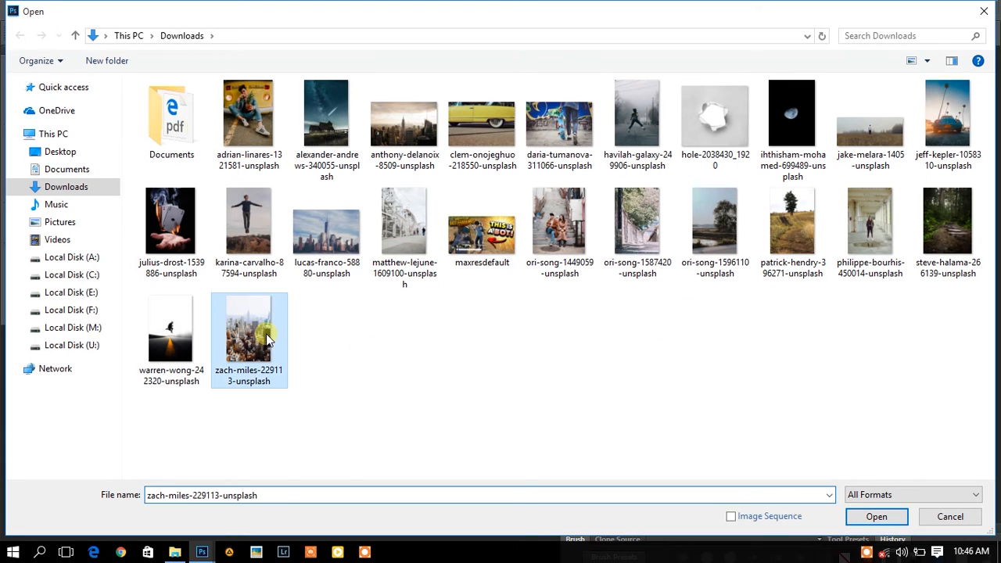
right_click(264, 338)
click(344, 125)
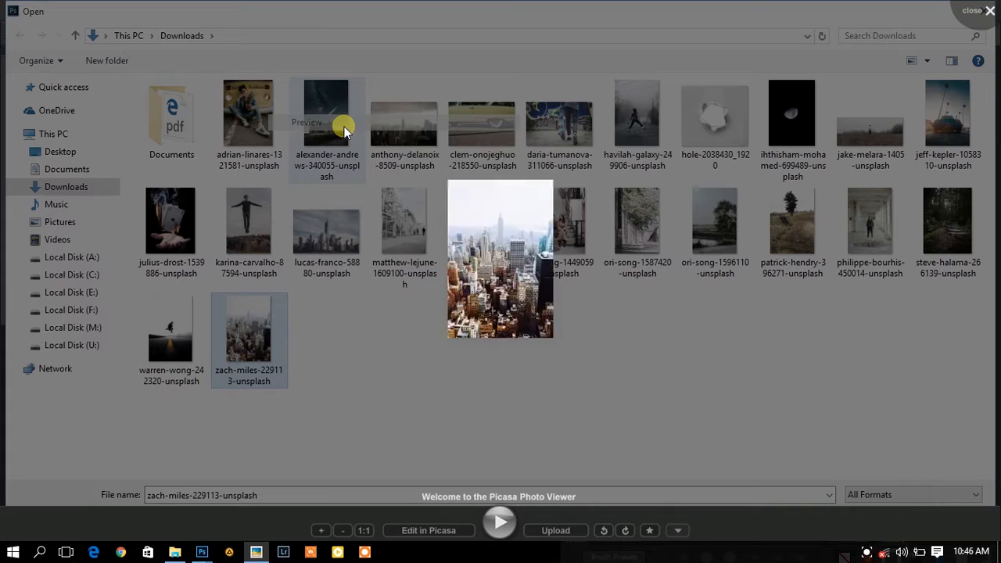
click(682, 102)
double_click(251, 331)
click(37, 75)
drag(108, 195, 247, 230)
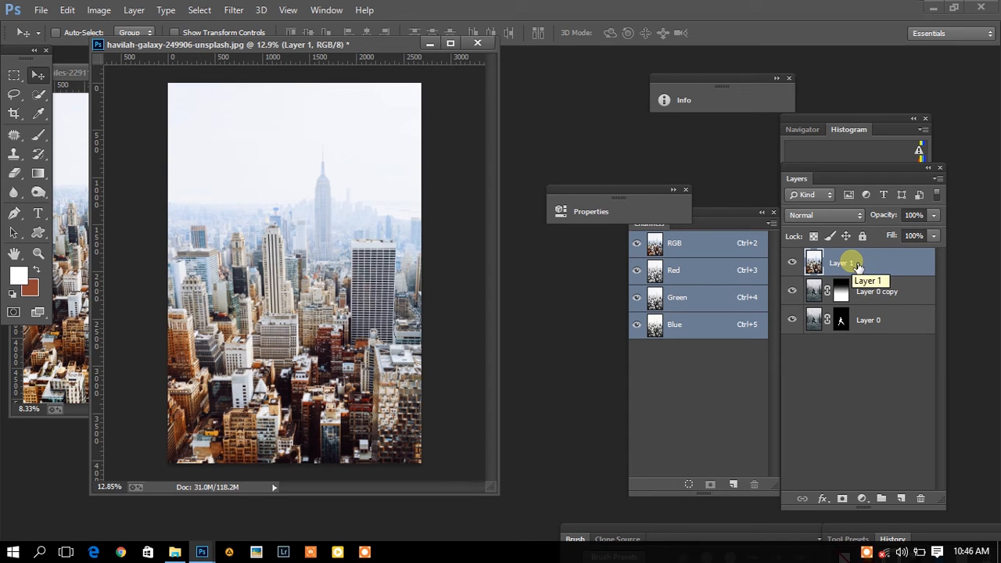
Step: Rotate the city layer about -179.5° so it hangs upside down, and place it over the upper part of the street photo
key(ctrl+t)
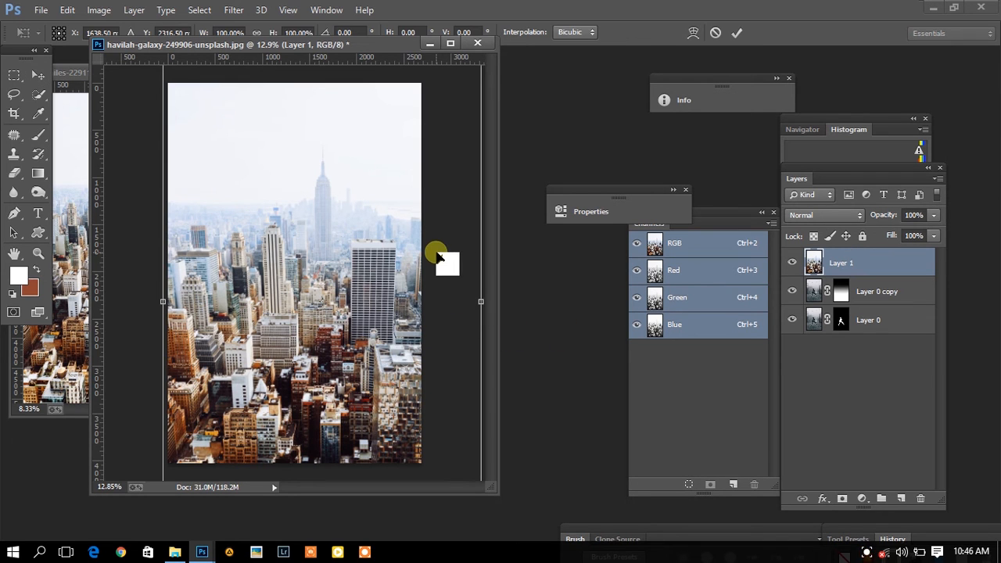
key(ctrl+minus)
drag(451, 277, 168, 286)
drag(218, 311, 458, 402)
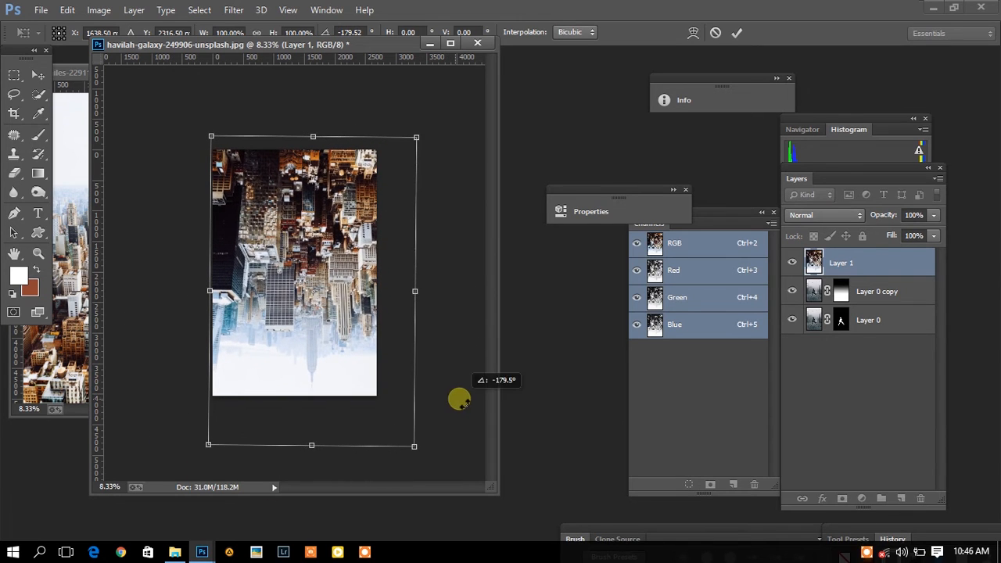
drag(351, 331, 309, 101)
drag(315, 181, 312, 225)
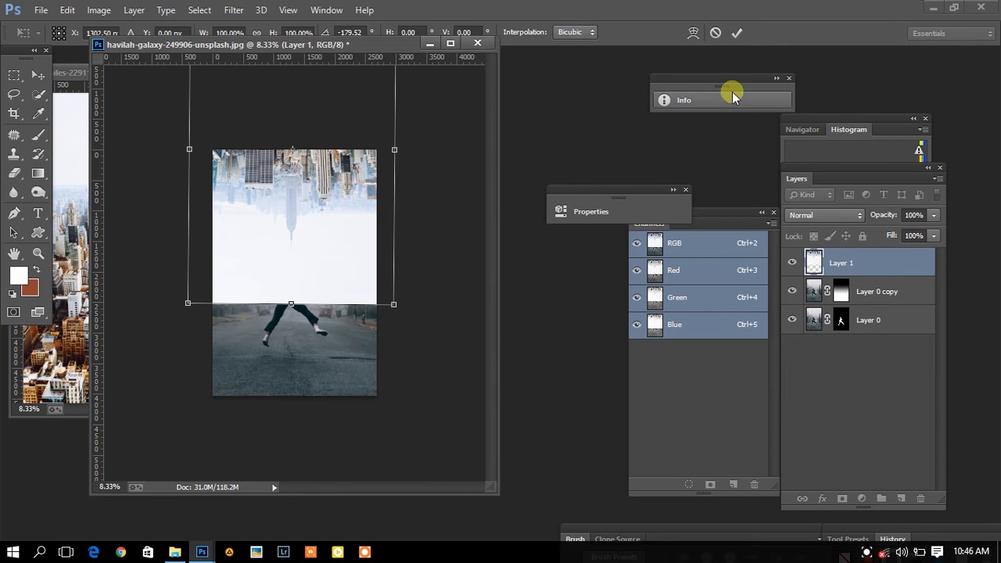
key(Return)
Step: Move the city layer (Layer 1) below Layer 0 so the buildings show behind the person and the faded street
drag(867, 264, 876, 342)
click(38, 253)
mouse_move(290, 250)
mouse_down()
mouse_move(331, 253)
mouse_move(347, 212)
mouse_move(291, 248)
mouse_up()
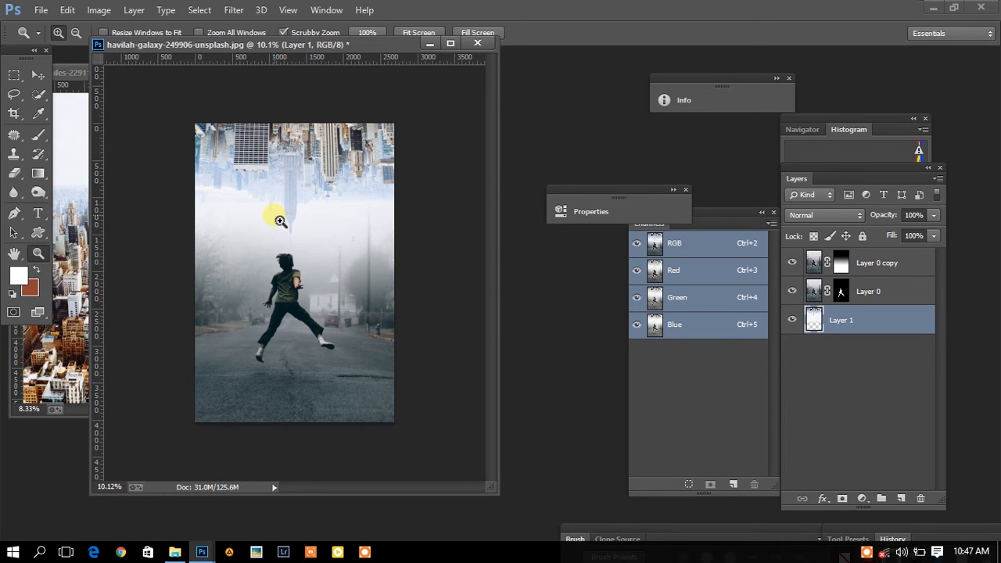
Step: Select Layer 0 copy's mask and examine how the upside-down city blends with the fog and the jumping person
drag(262, 242, 357, 292)
click(815, 330)
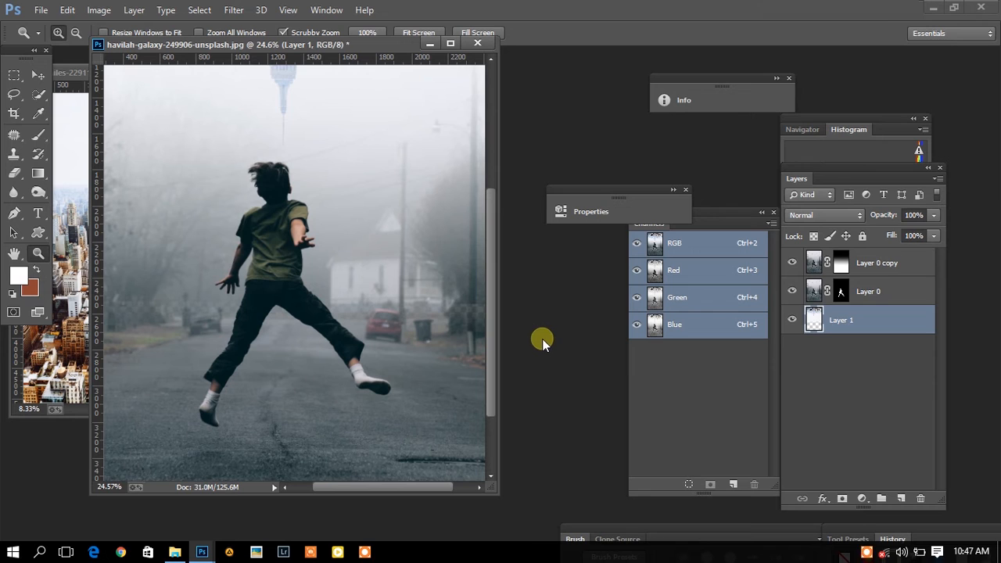
click(842, 265)
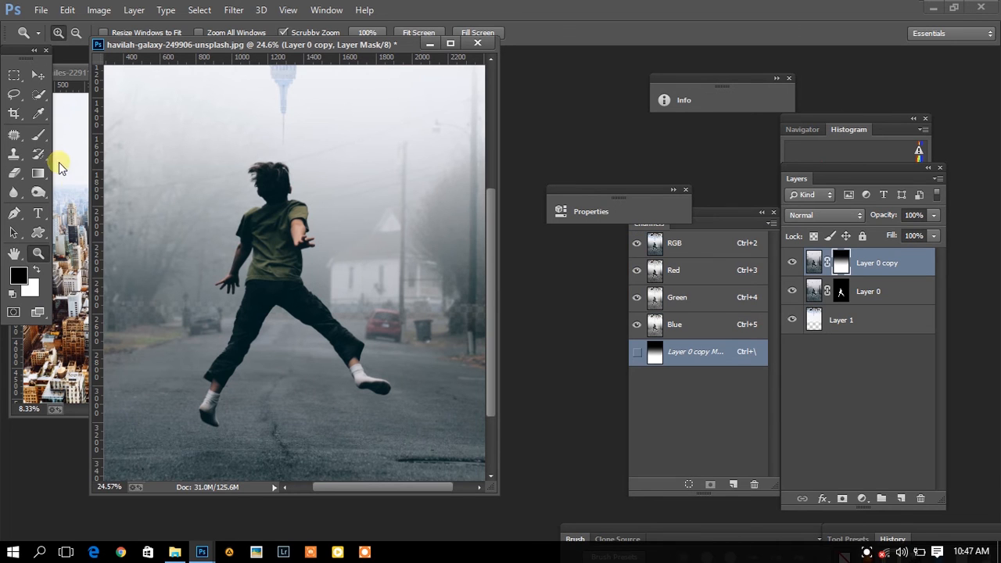
click(45, 138)
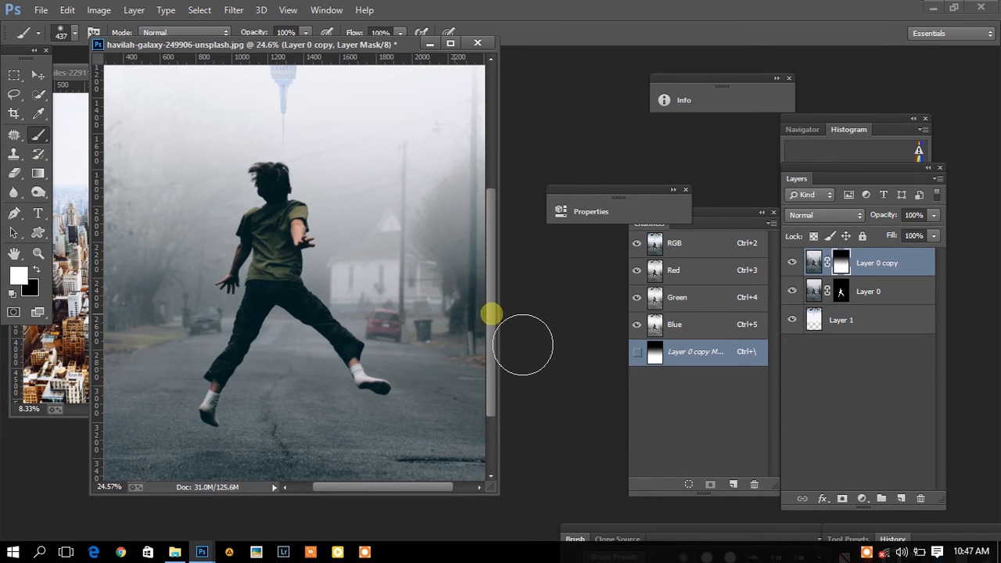
click(38, 257)
drag(284, 282, 239, 285)
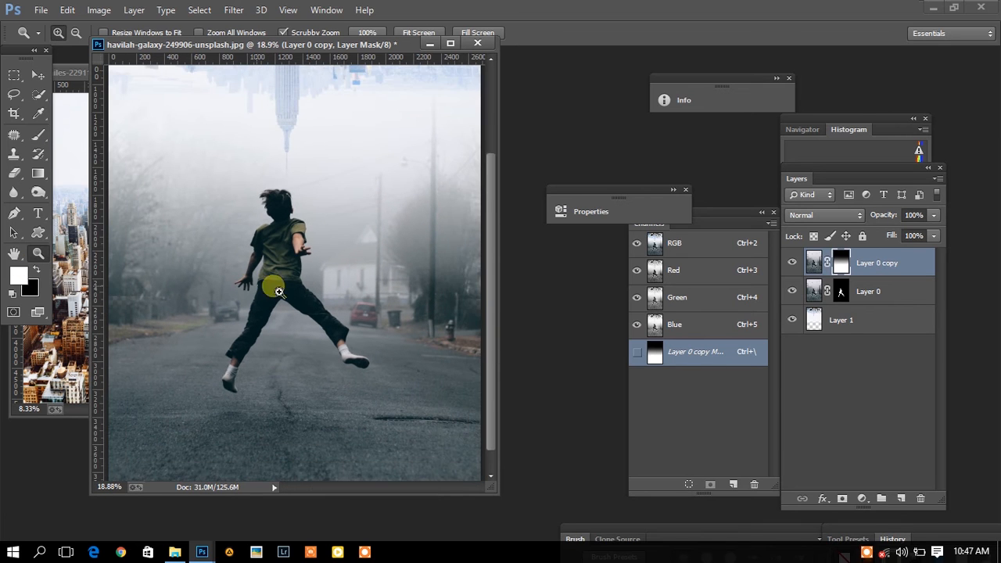
click(39, 136)
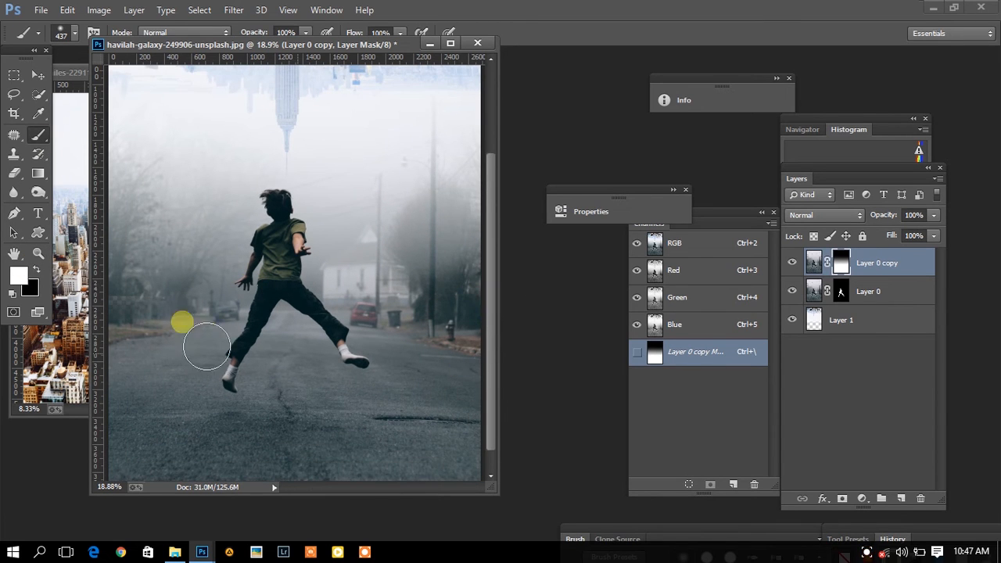
scroll(297, 352, up, 3)
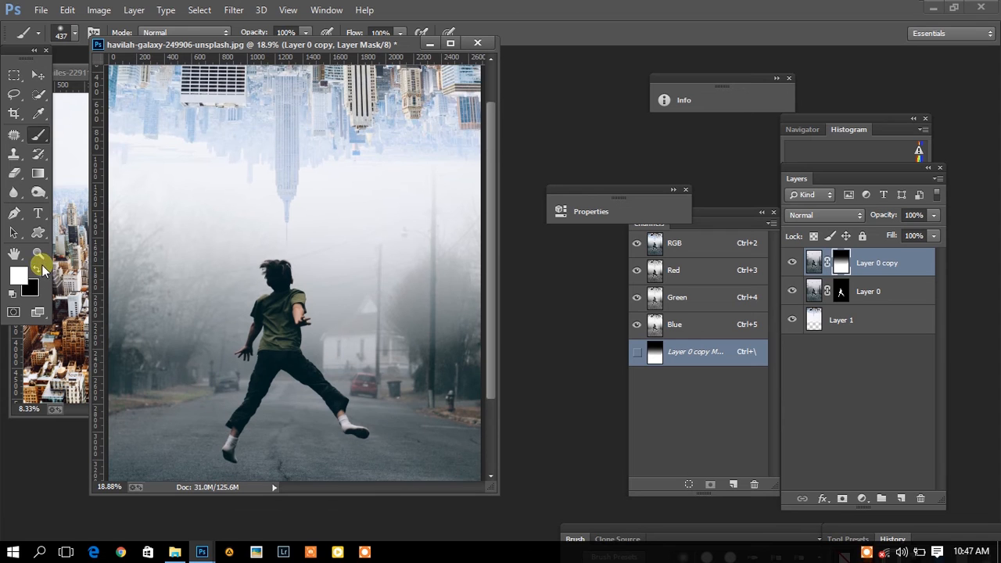
click(37, 252)
drag(301, 275, 280, 288)
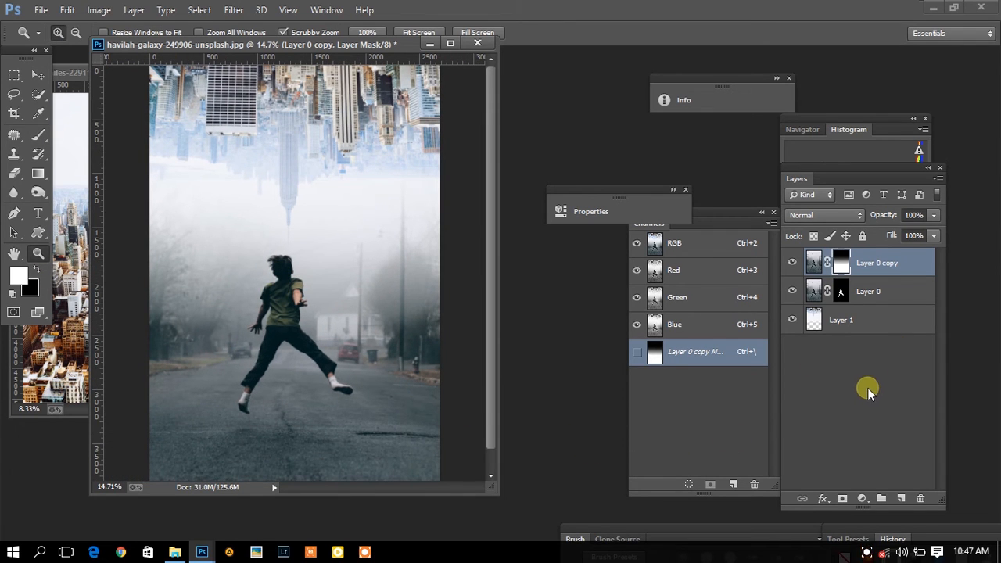
Step: Add a Gradient Map adjustment layer above Layer 0 copy using the Violet, Orange preset
click(862, 498)
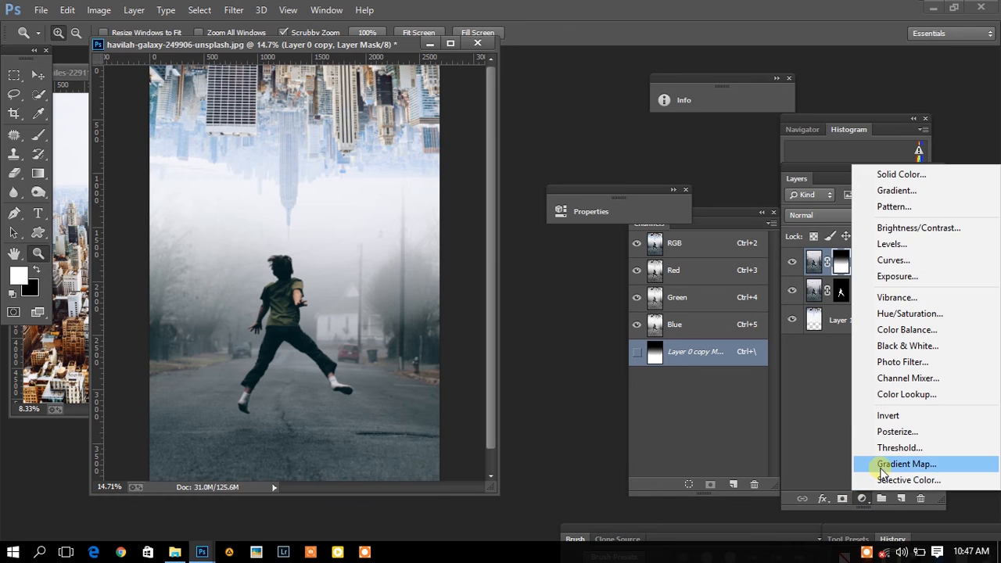
click(884, 467)
click(440, 252)
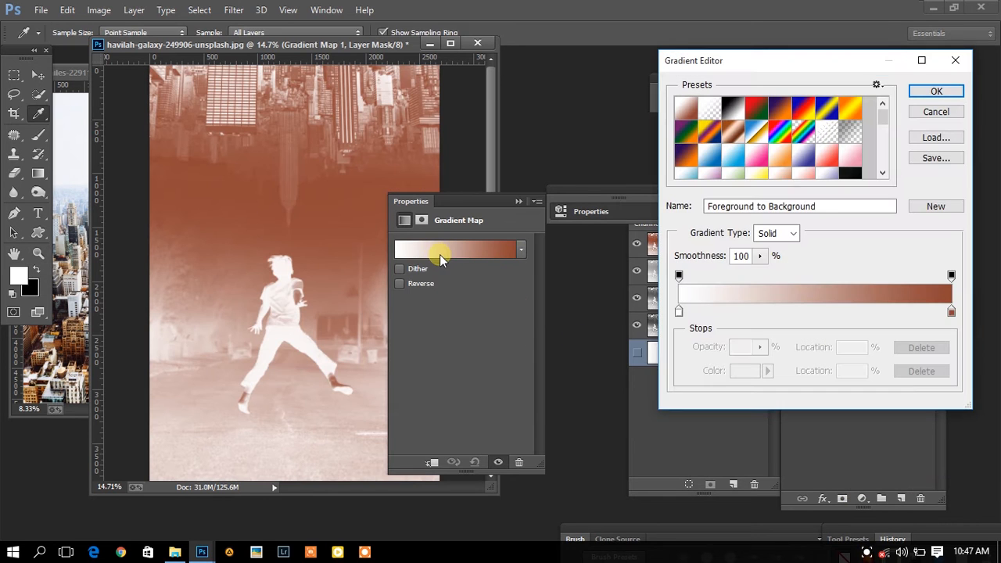
click(710, 135)
click(688, 161)
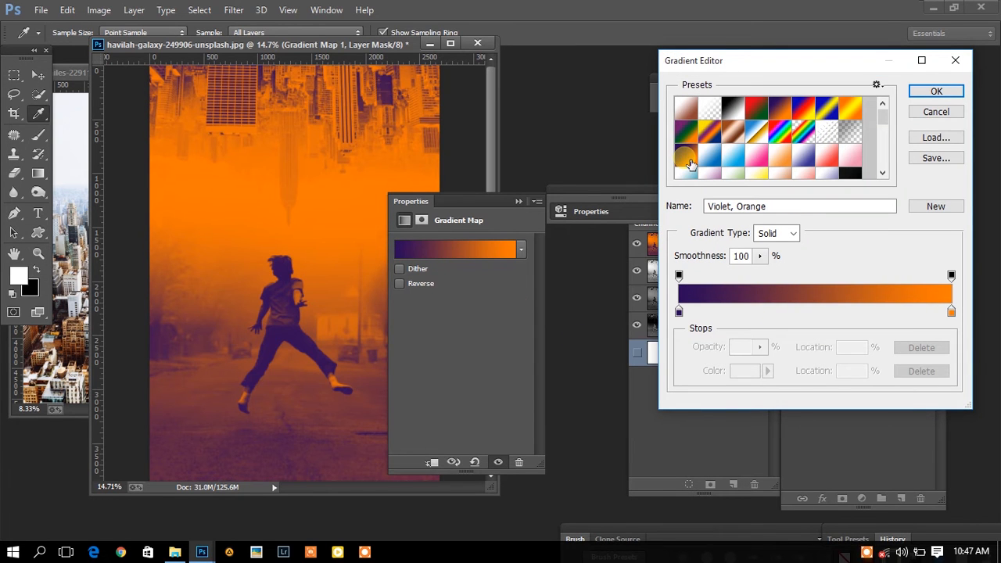
click(932, 94)
Step: Set the Gradient Map layer's blend mode to Soft Light, compare the image with and without it, and lower its opacity to 53%
click(821, 215)
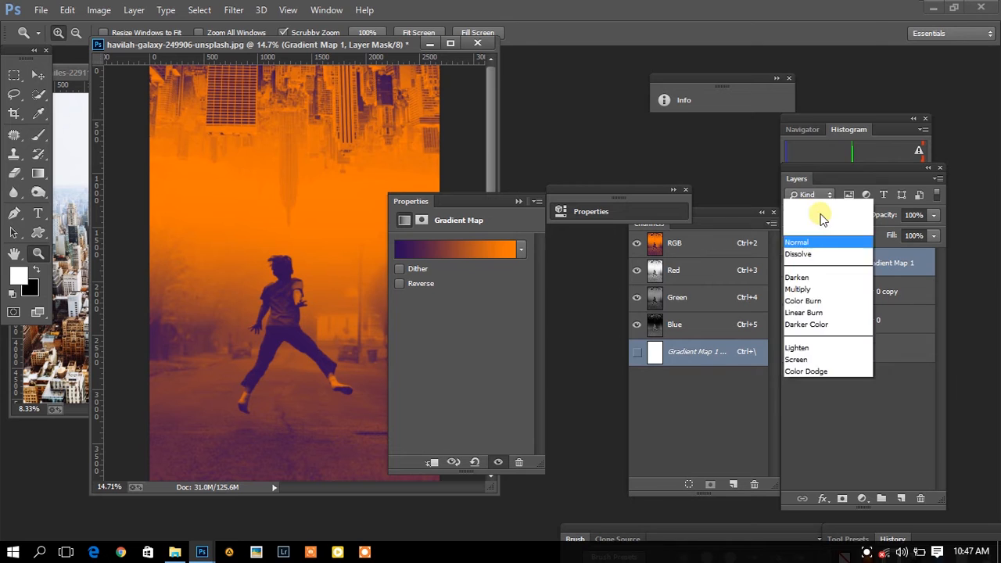
click(817, 192)
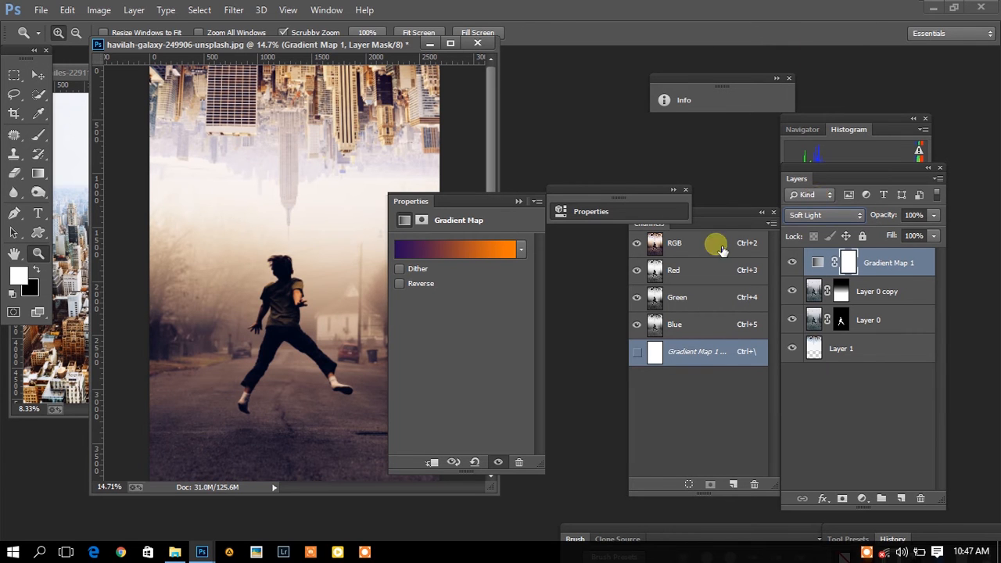
drag(496, 205, 601, 244)
click(792, 262)
click(792, 262)
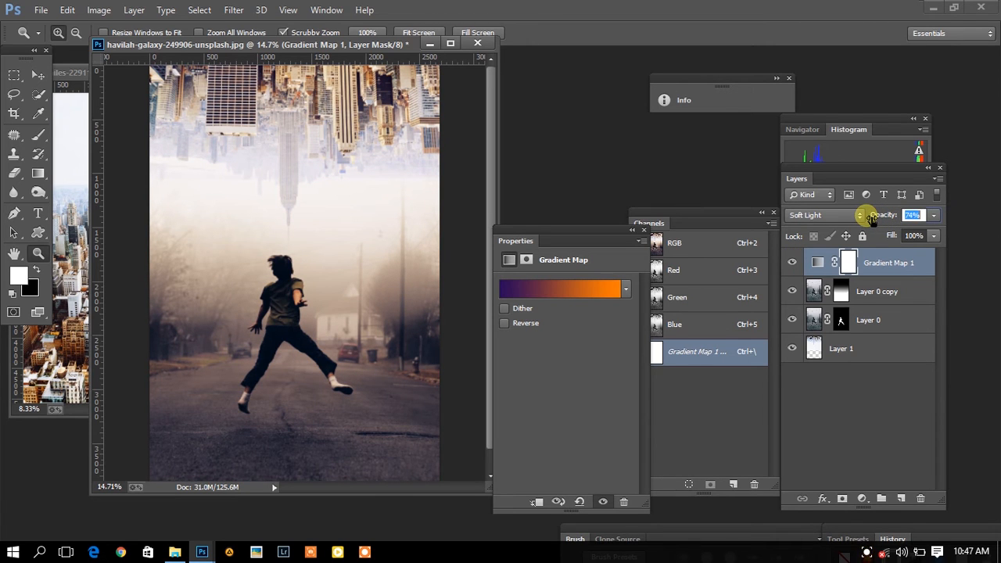
drag(855, 219, 856, 222)
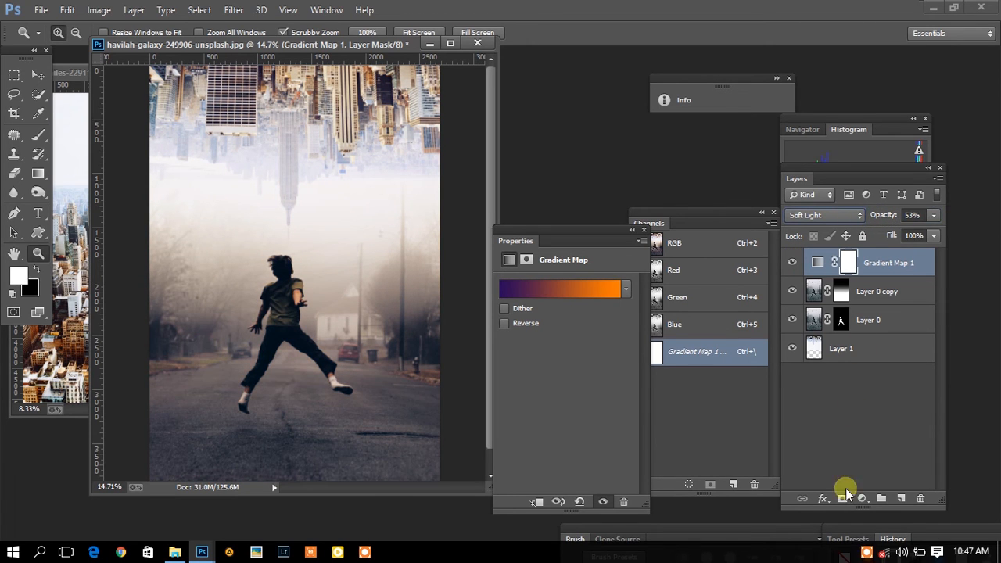
Step: Add a Curves adjustment layer above Gradient Map 1, raising the RGB midtones from input 88 to output 126 and setting a shadow point at input 4, output 2
click(860, 501)
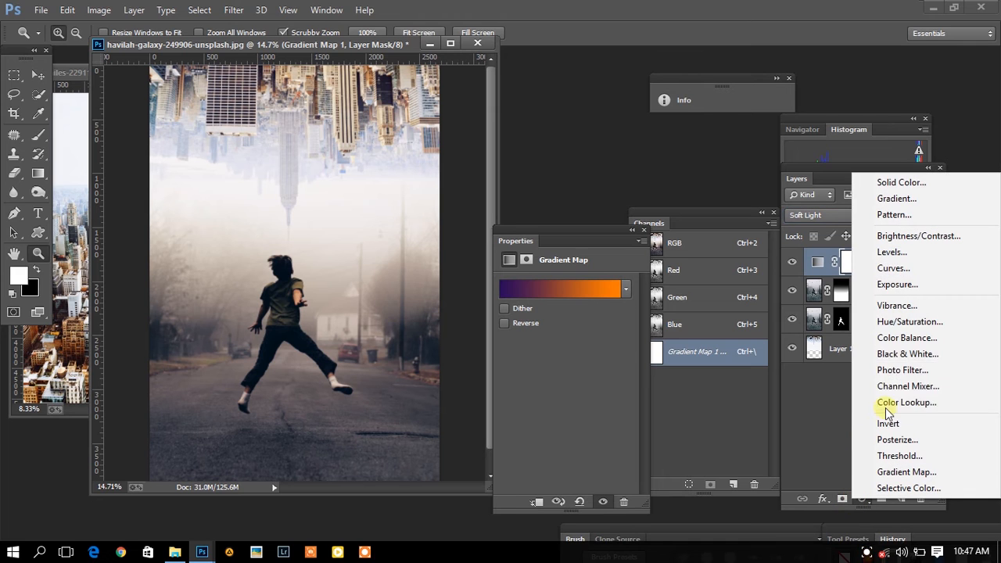
click(892, 267)
mouse_move(573, 378)
mouse_down()
mouse_move(588, 387)
mouse_move(566, 370)
mouse_up()
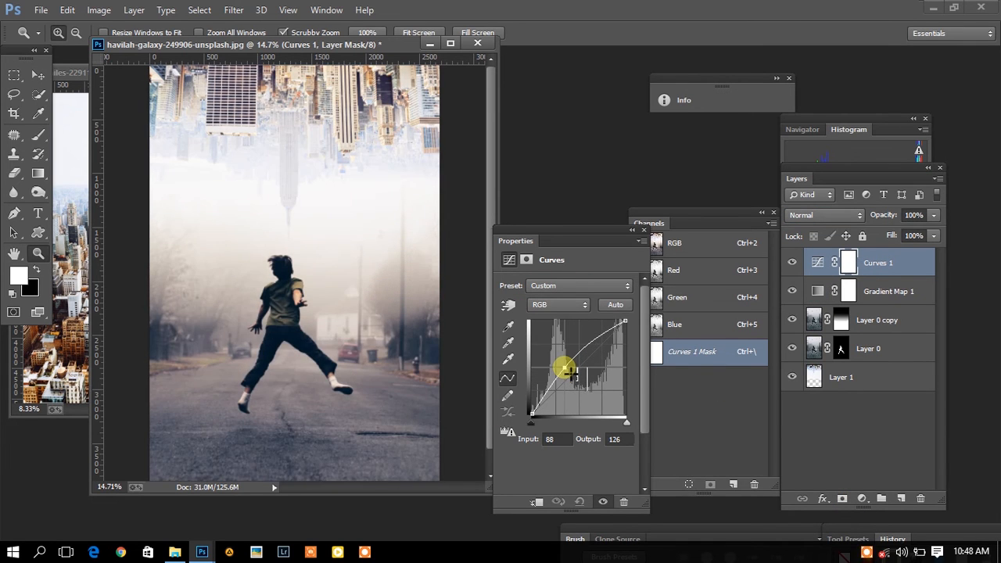
mouse_move(533, 413)
mouse_down()
mouse_move(533, 402)
mouse_move(535, 413)
mouse_up()
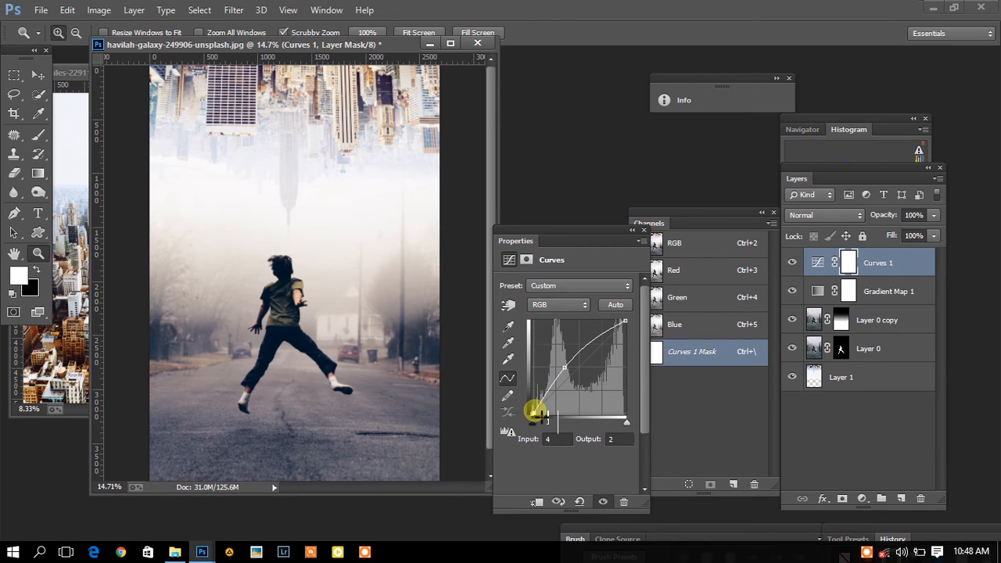
Step: On the Curves layer's Red channel, add a midtone point and move the white point to input 167, output 255
click(568, 307)
click(582, 328)
click(570, 366)
drag(623, 325, 594, 315)
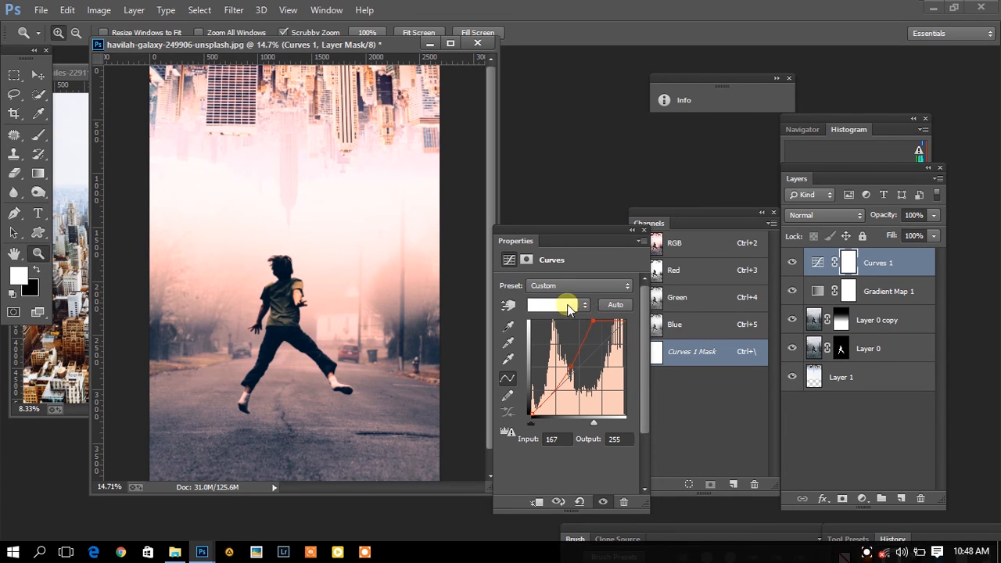
Step: On the Curves layer's Green channel, lower the midtone point to input 138, output 117, and the white point to output 235
click(567, 304)
click(582, 341)
click(579, 368)
drag(578, 368, 585, 386)
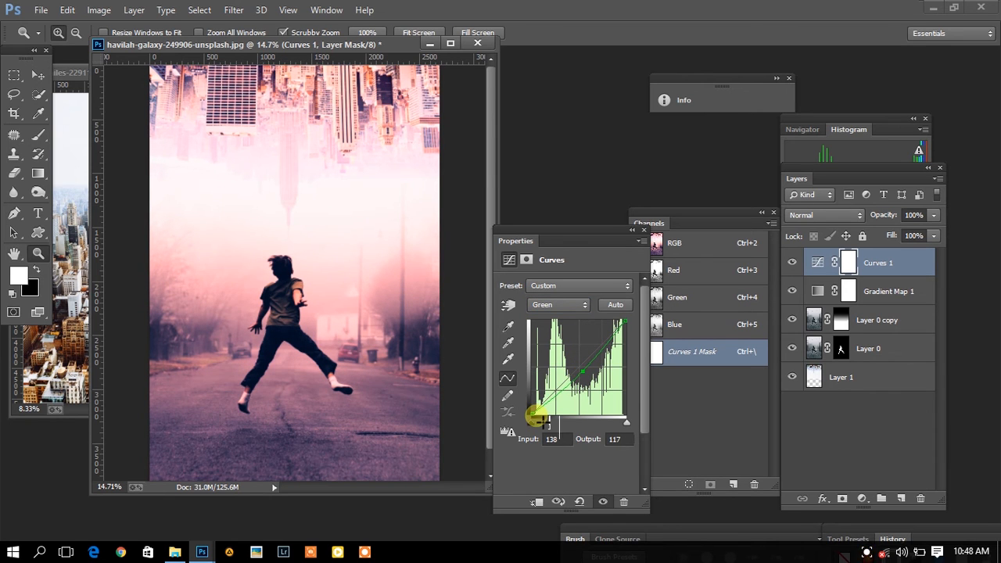
mouse_move(535, 408)
mouse_down()
mouse_move(530, 398)
mouse_move(545, 420)
mouse_move(530, 415)
mouse_up()
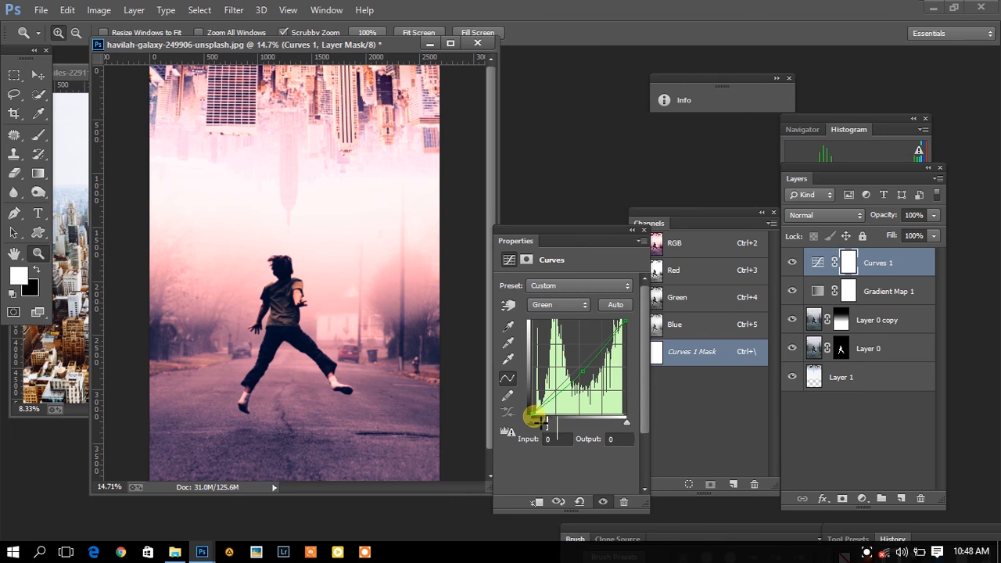
drag(626, 326, 630, 332)
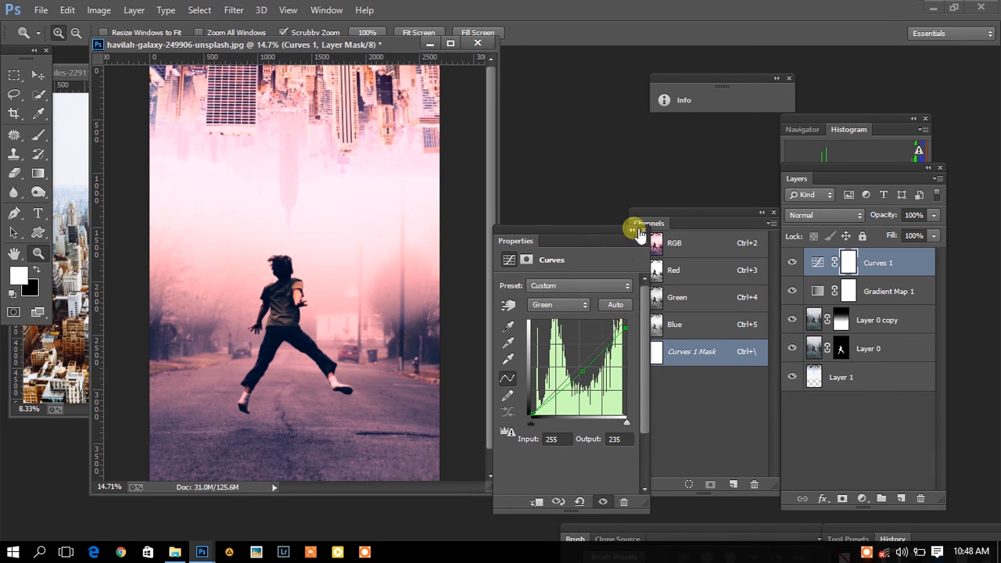
Step: On the Curves layer's Blue channel, lower the white point to output 245 and set the midtone point to input 122, output 98
click(557, 304)
click(544, 352)
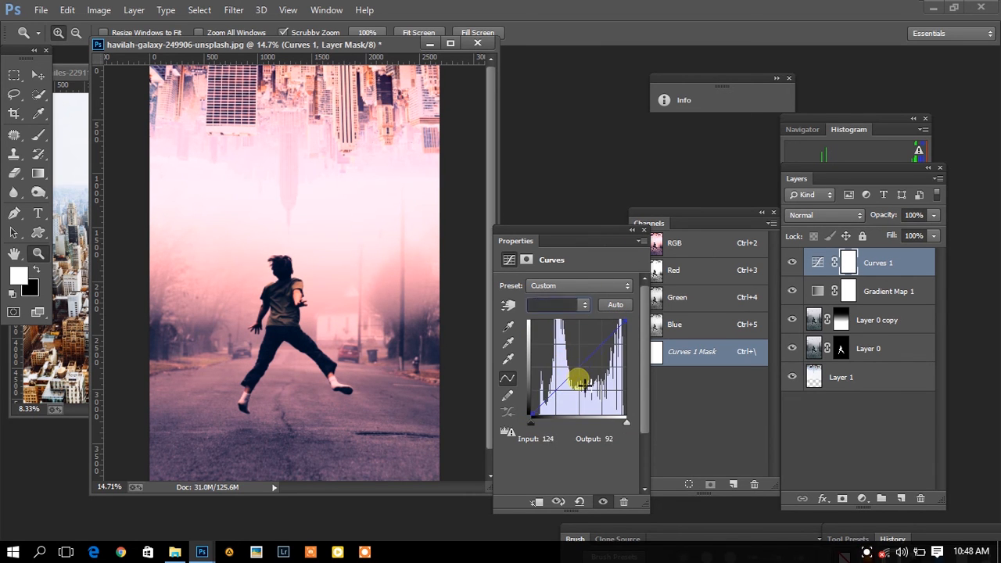
drag(583, 385, 586, 385)
click(628, 333)
mouse_move(623, 326)
mouse_down()
mouse_move(618, 314)
mouse_move(635, 330)
mouse_up()
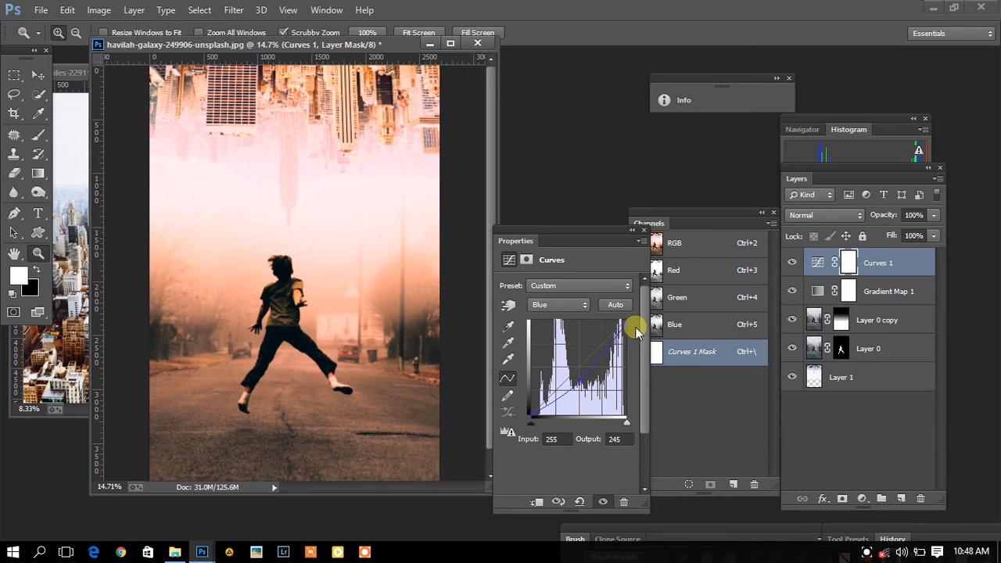
drag(588, 382, 584, 380)
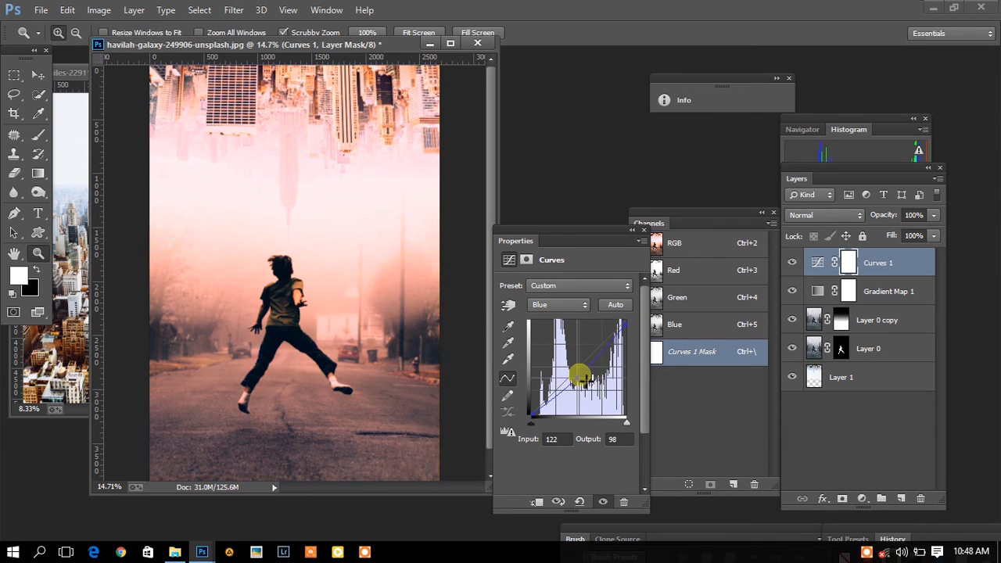
Step: Compare the image with and without the Curves 1 layer and lower the layer's opacity to 79%
click(634, 230)
click(792, 262)
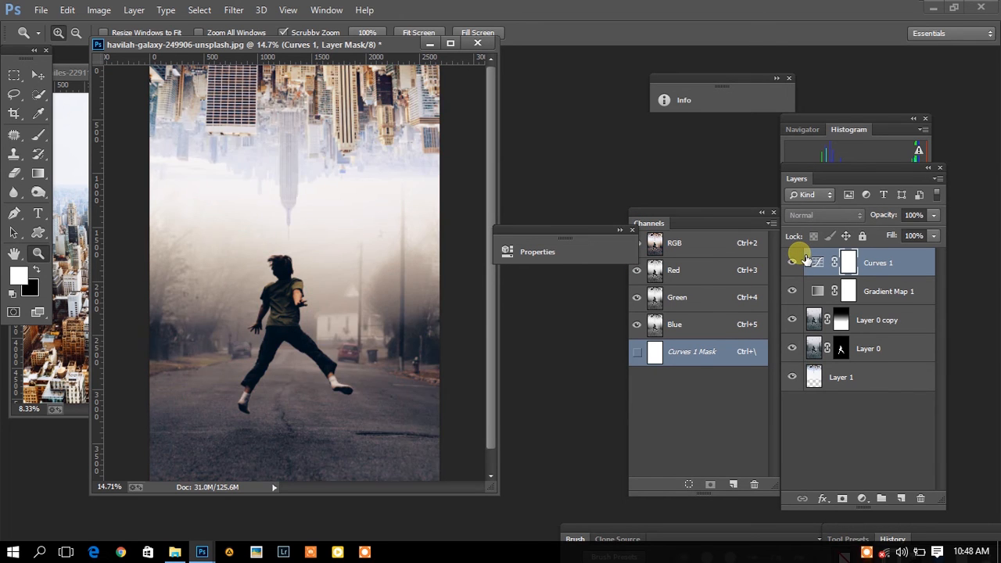
click(793, 262)
mouse_move(303, 269)
mouse_down()
mouse_move(431, 269)
mouse_move(311, 258)
mouse_up()
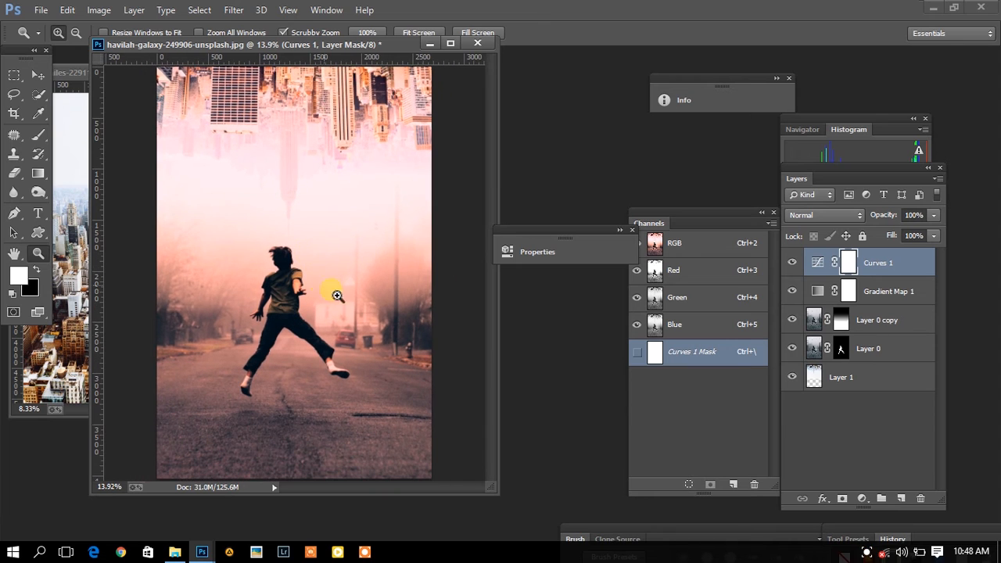
click(793, 262)
click(793, 262)
click(793, 262)
click(793, 262)
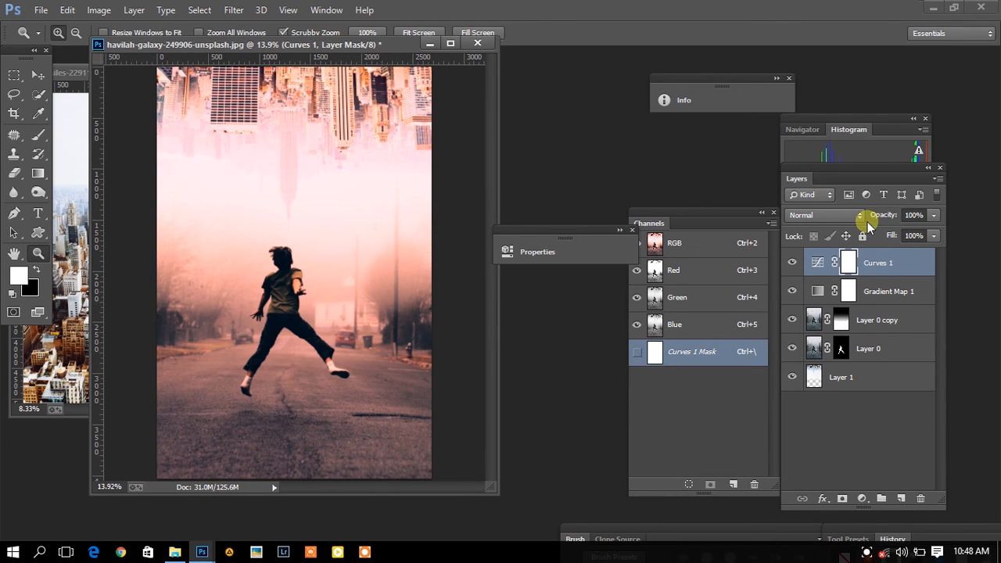
drag(891, 218, 877, 220)
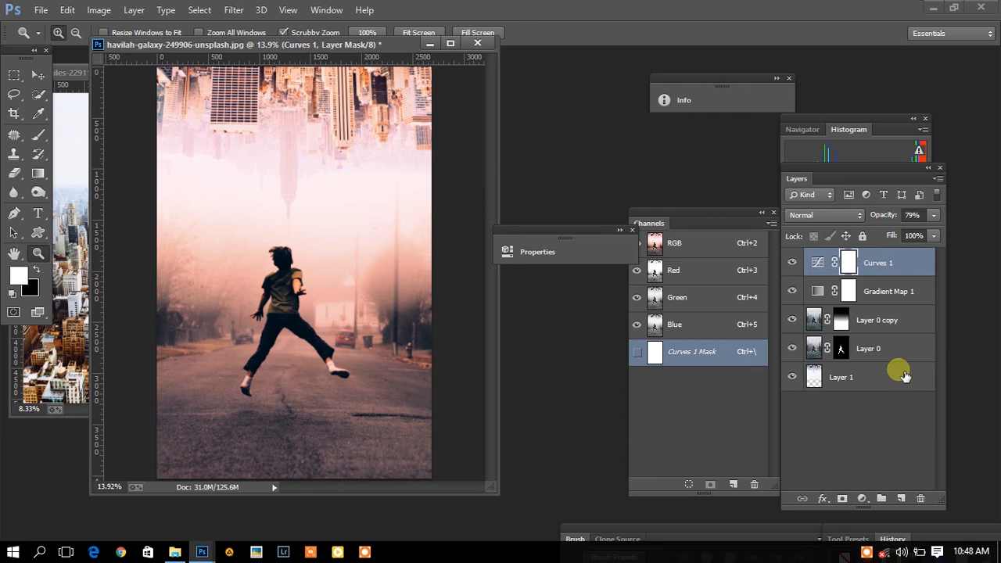
Step: Add a new empty layer between Curves 1 and Gradient Map 1 and switch to the Brush tool
click(901, 498)
drag(864, 264, 871, 294)
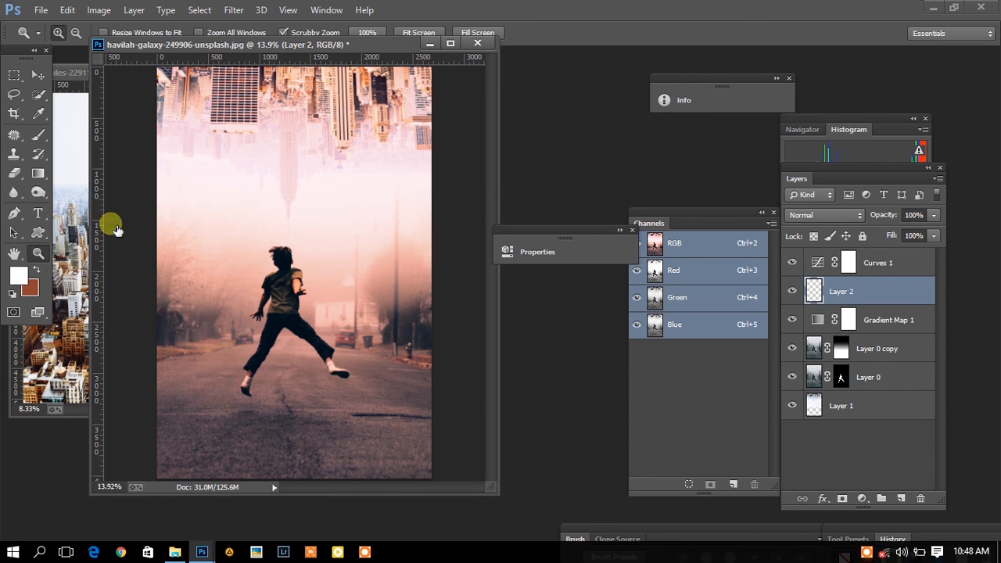
click(39, 134)
Step: Choose the Clouds 2 brush preset and enlarge the brush to 3026 px
right_click(302, 162)
drag(617, 258, 634, 330)
key(Escape)
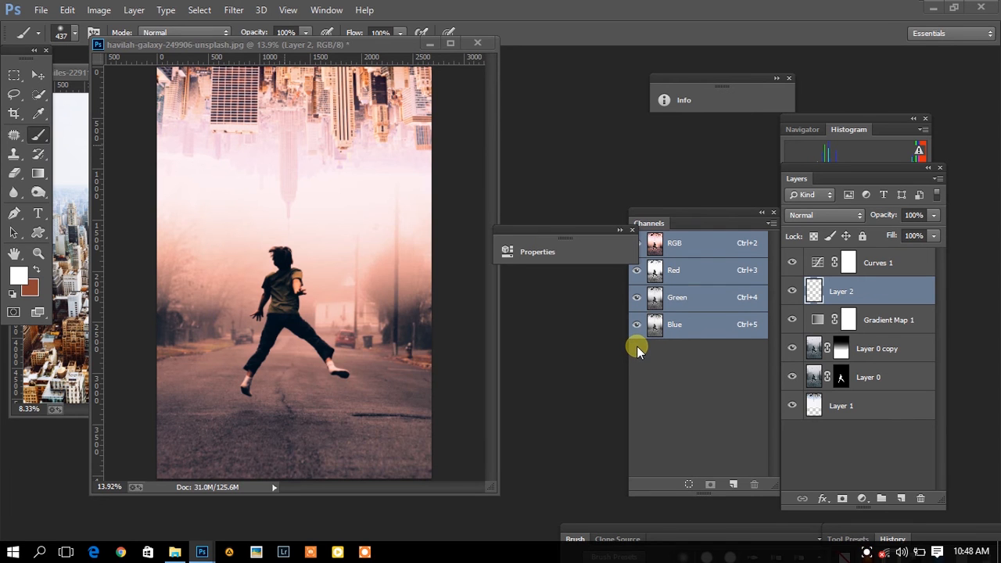
right_click(387, 242)
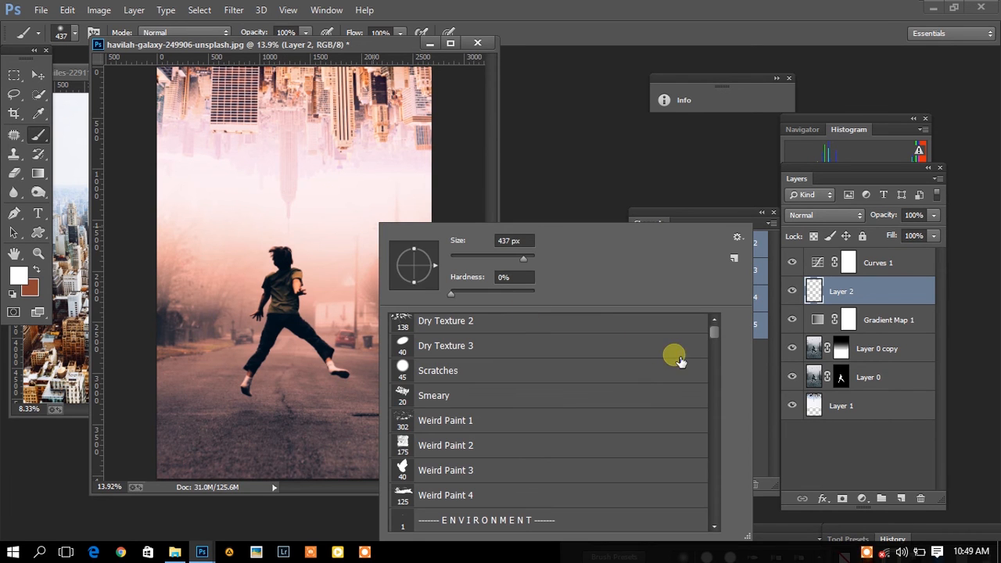
mouse_move(715, 335)
mouse_down()
mouse_move(717, 418)
mouse_move(677, 411)
mouse_up()
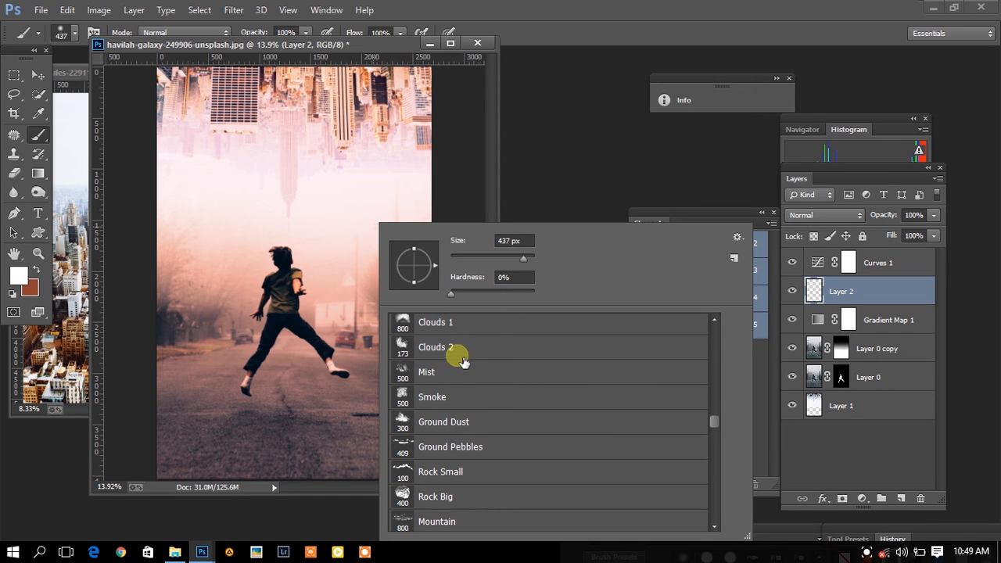
click(457, 324)
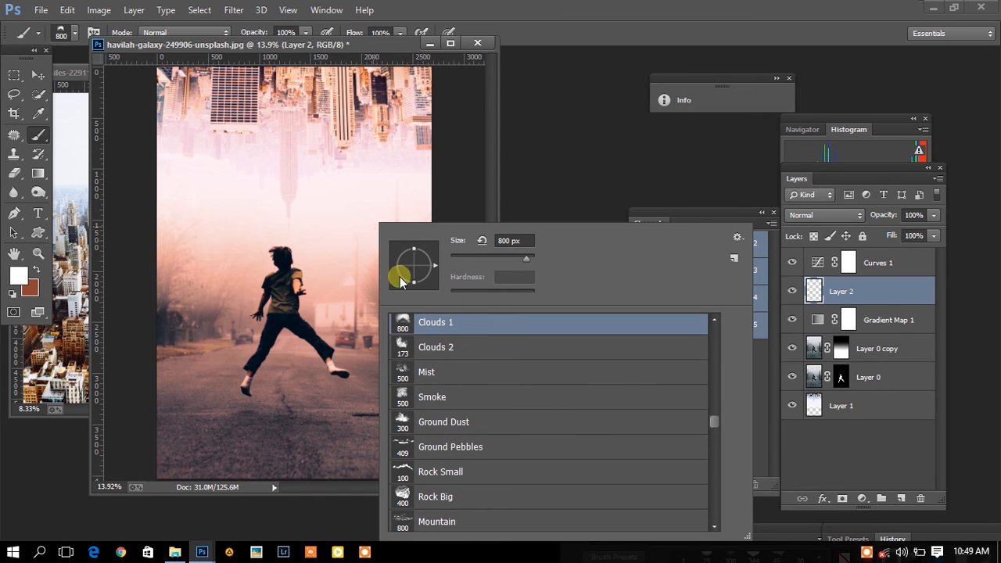
click(476, 351)
click(531, 258)
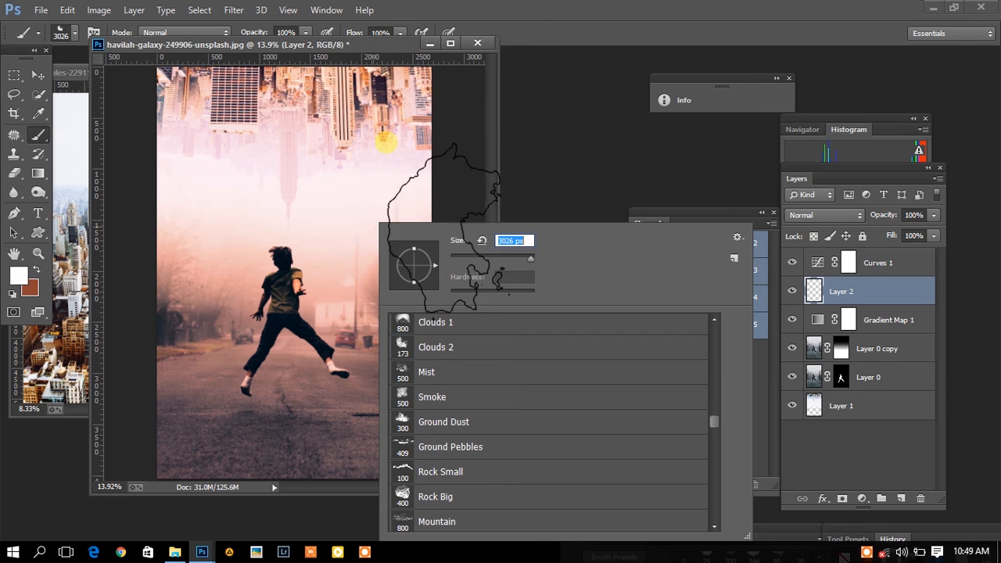
Step: Stamp white clouds over the upside-down city and the fog on Layer 2, and lower the layer's opacity to 50%
click(377, 139)
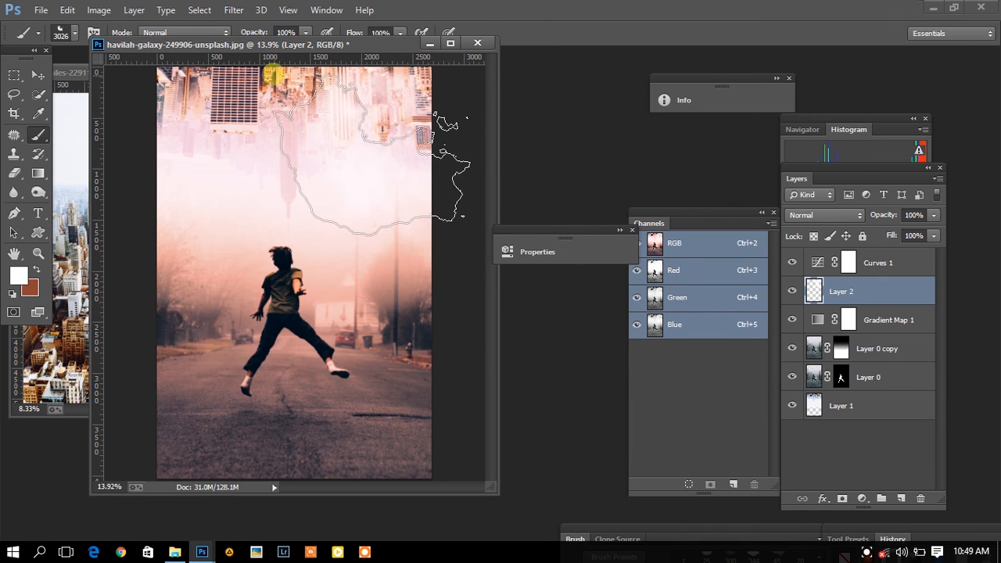
click(274, 74)
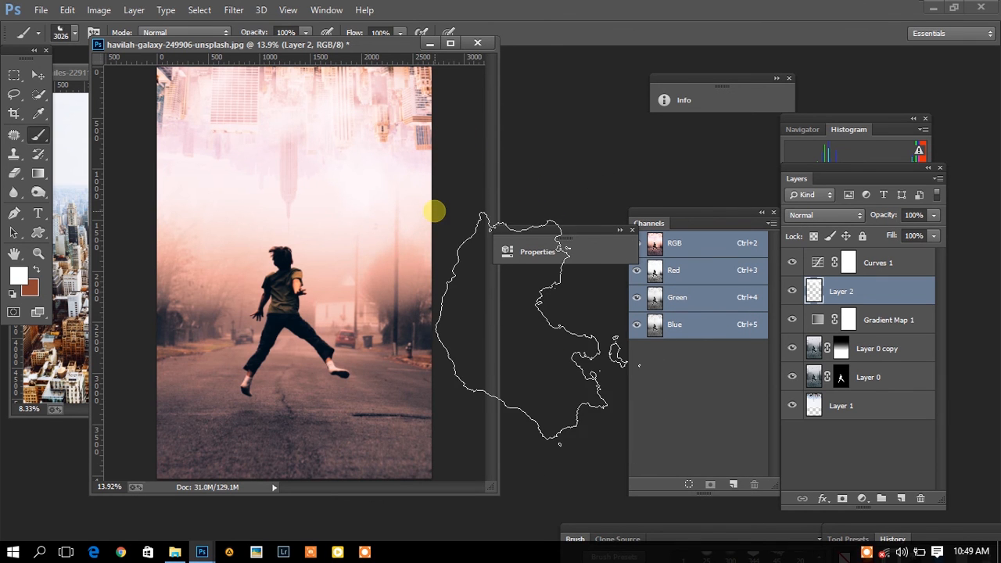
click(210, 178)
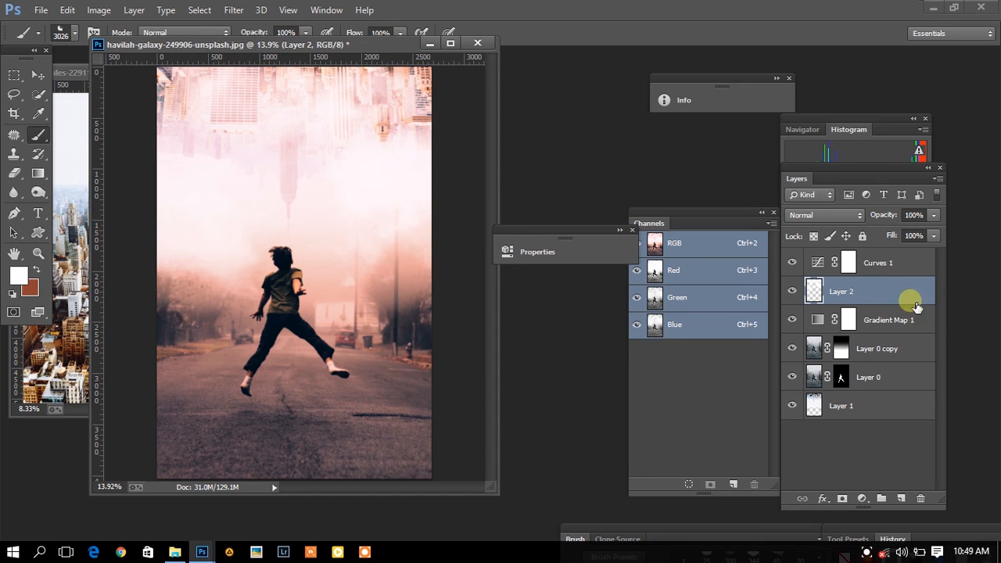
drag(889, 225, 855, 218)
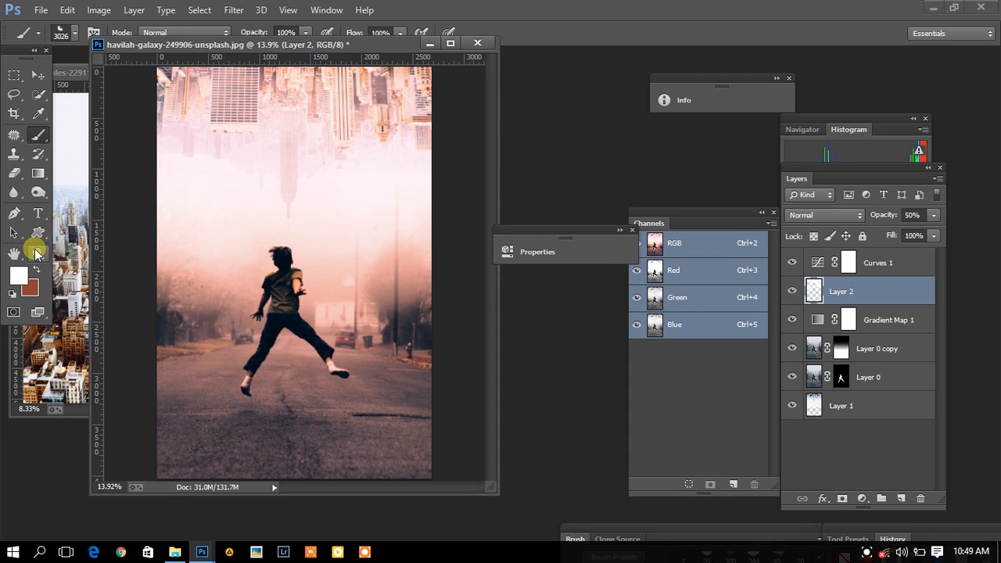
click(38, 252)
drag(311, 353, 352, 375)
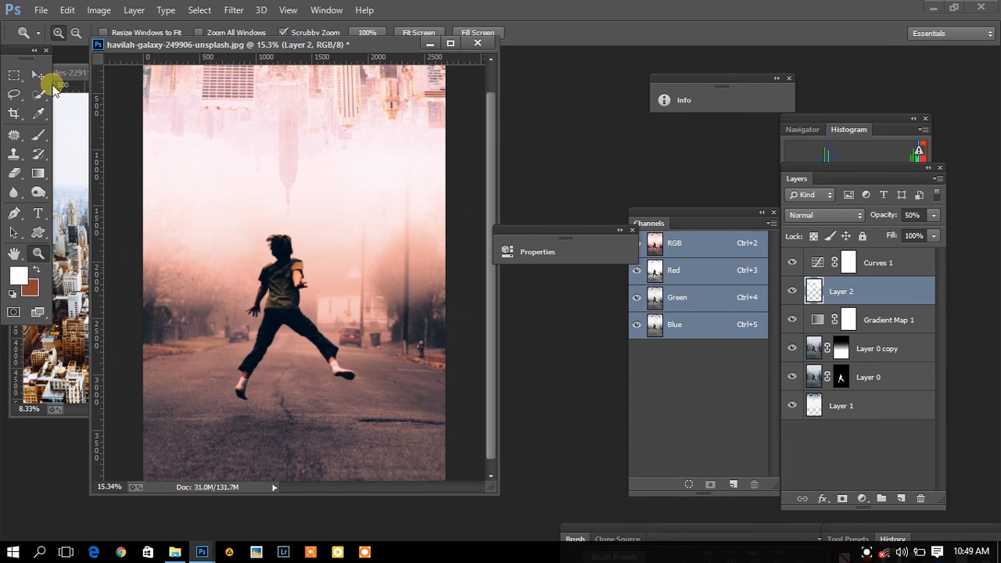
click(53, 88)
click(216, 75)
drag(354, 305, 340, 302)
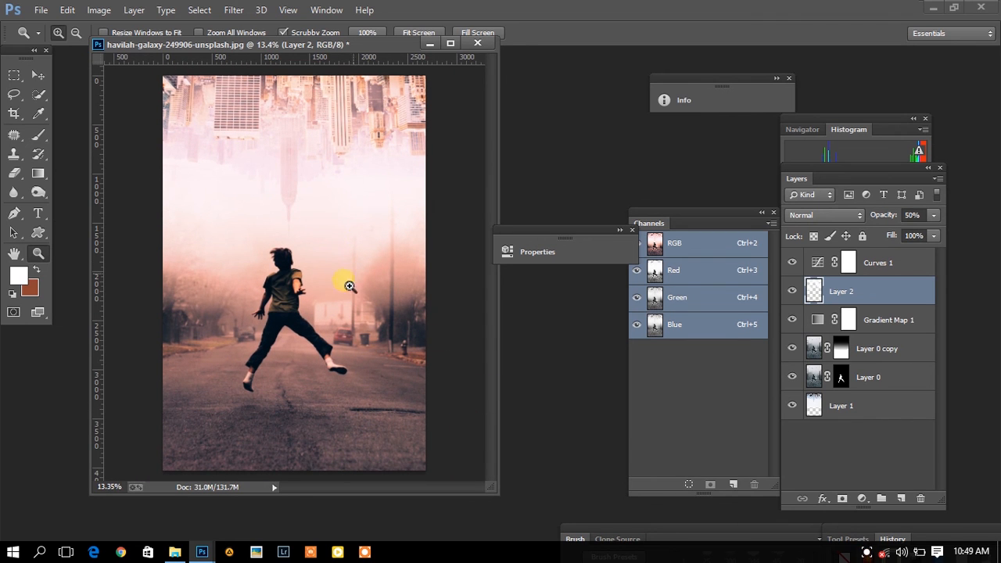